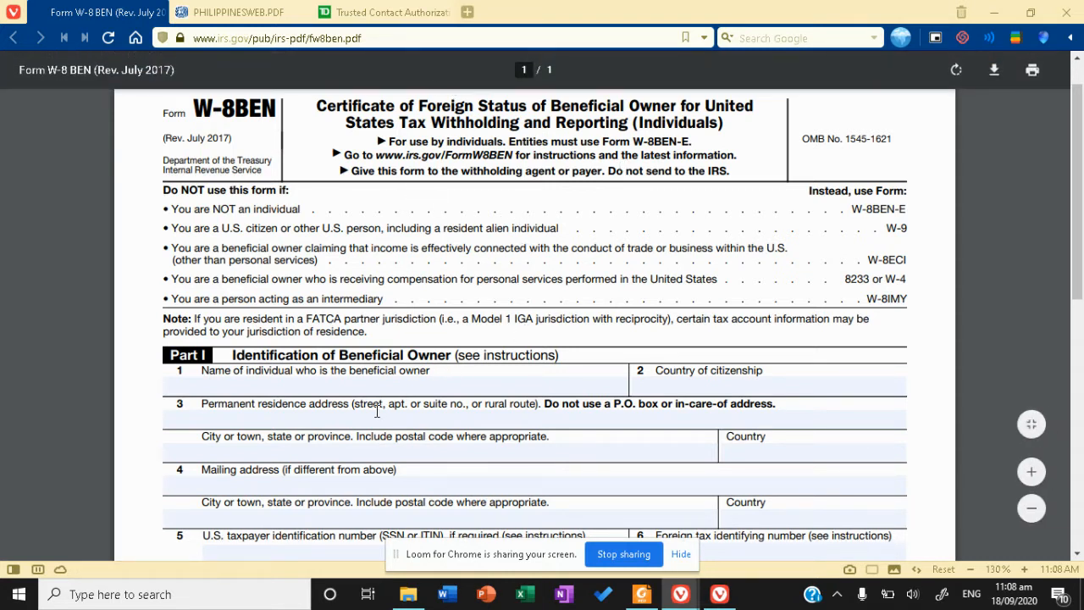
Step: Enter the beneficial owner's name in line 1 of Part I and Philippines as the country of citizenship
drag(1078, 169, 1079, 245)
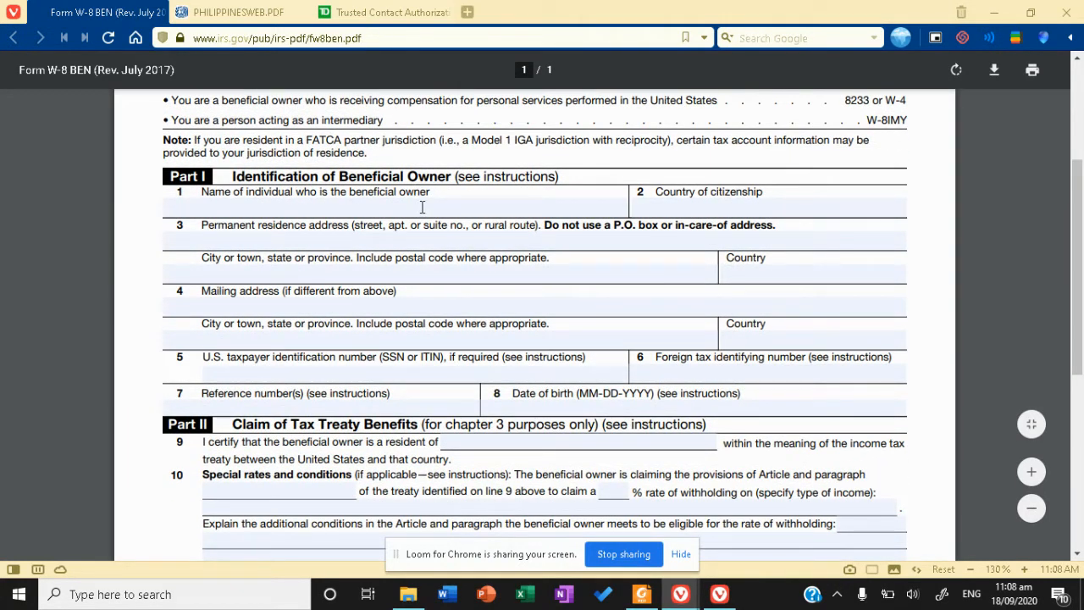
click(335, 205)
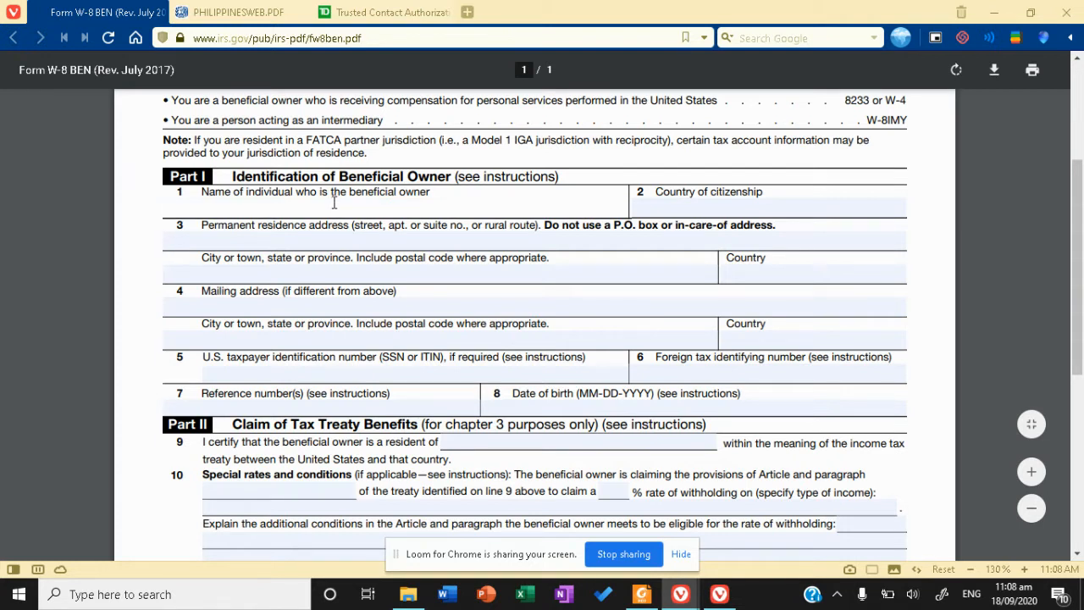
text(PT Trader)
click(674, 213)
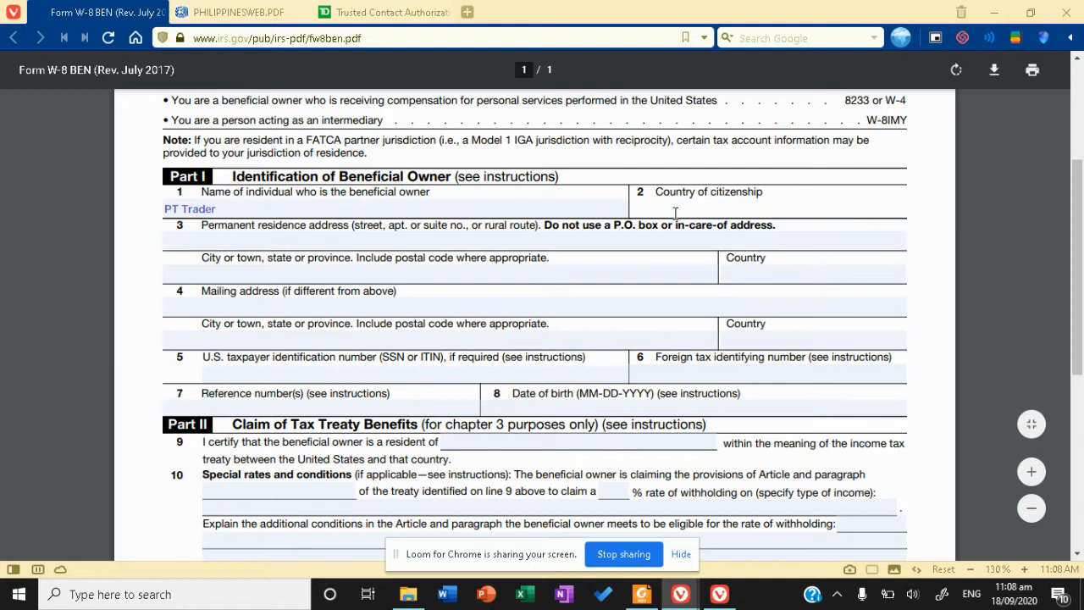
text(Philippines)
Step: Fill in the street line of the permanent residence address in line 3
click(386, 240)
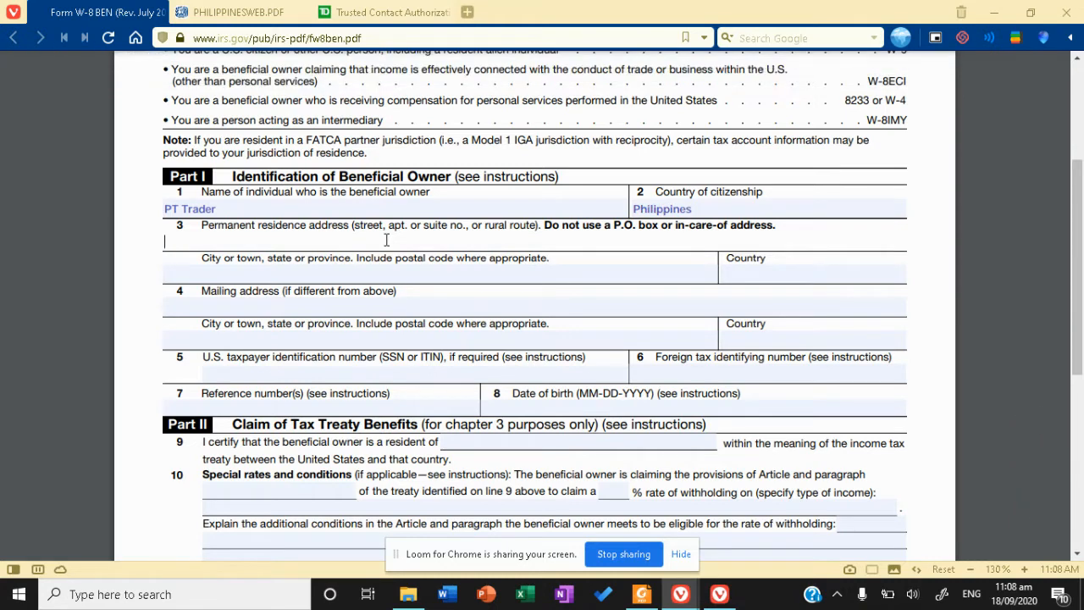
text(123 Unite)
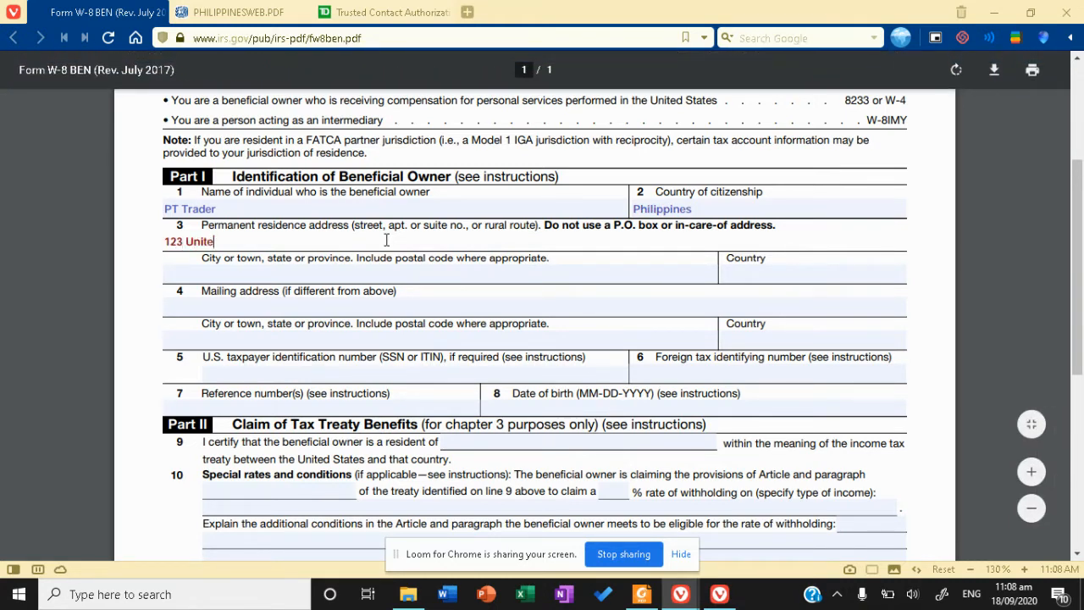
text(d Nations)
key(BackSpace)
text(S)
key(BackSpace)
text(s Ave.)
Step: Complete the permanent residence address with the city, province and postal code, and Philippines as the country
click(374, 277)
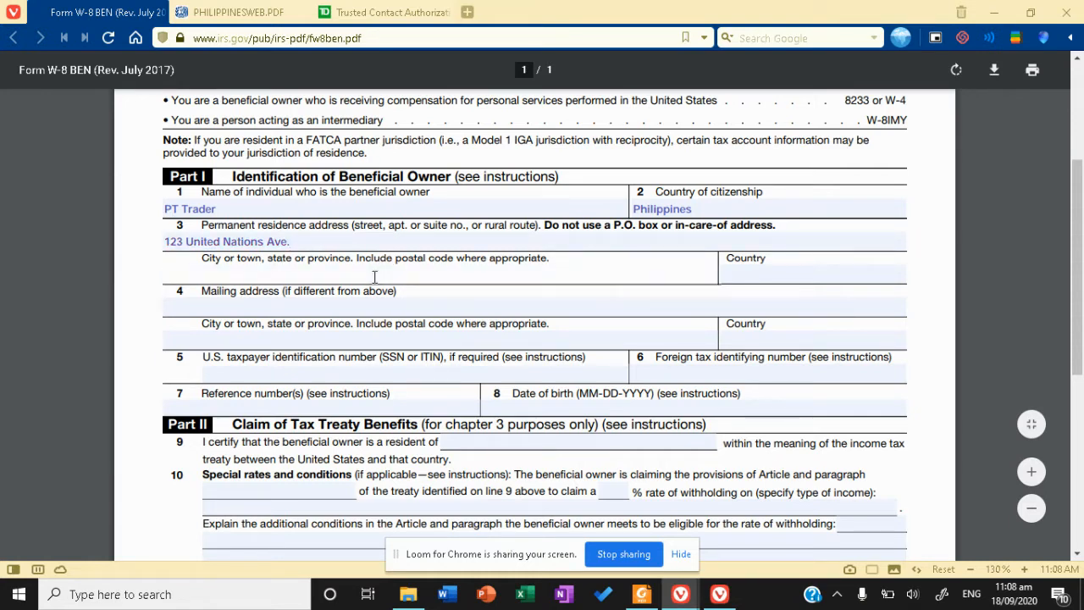
text(Manila A)
key(BackSpace)
text(, NCR, 1000)
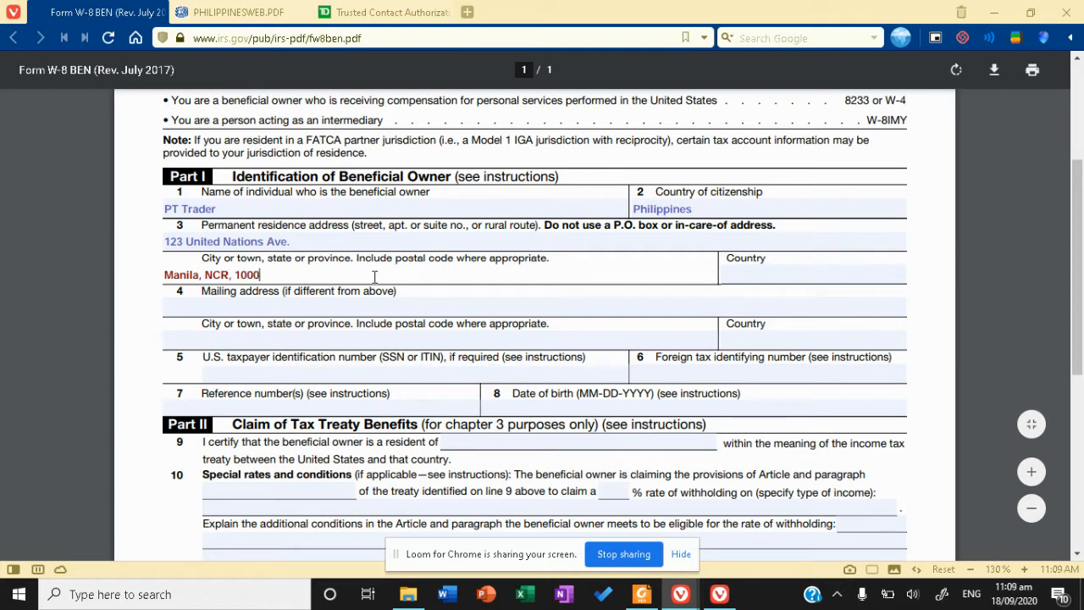
click(789, 269)
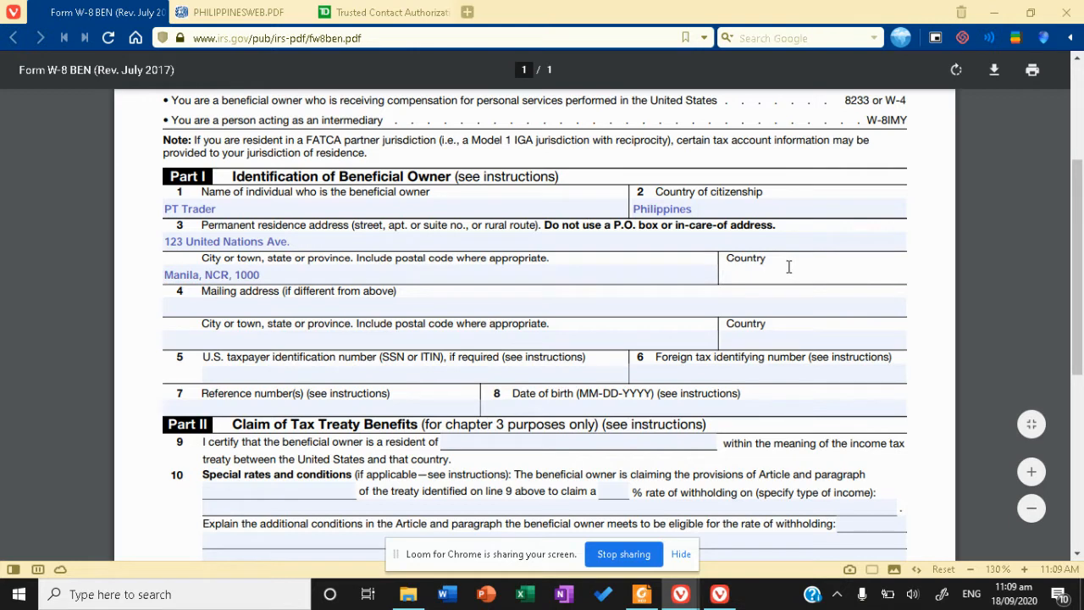
text(Philippines)
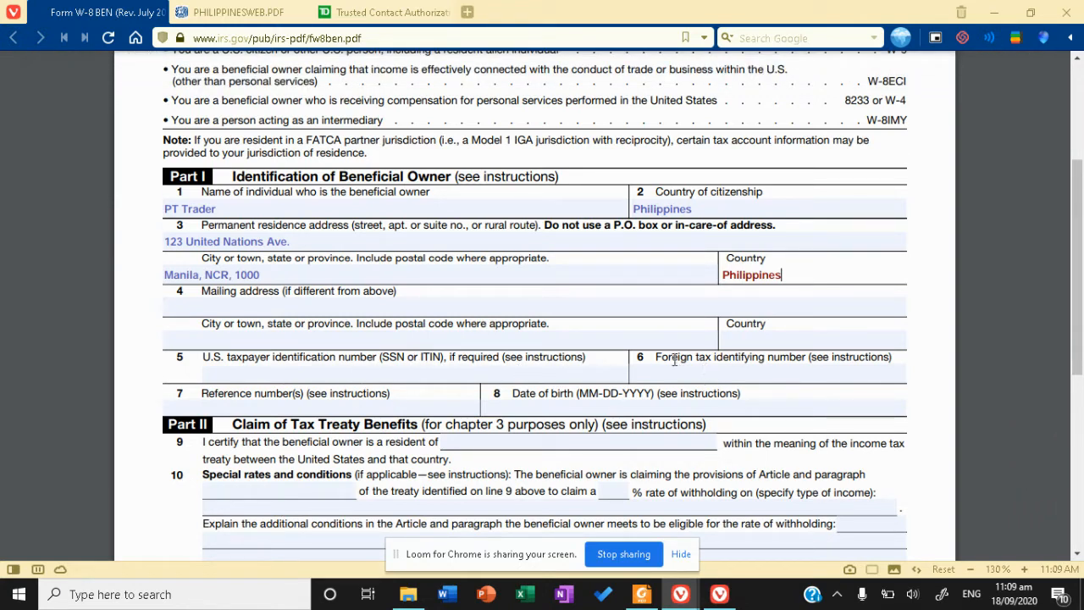
Step: Enter the foreign tax identifying number in line 6
drag(653, 357, 891, 364)
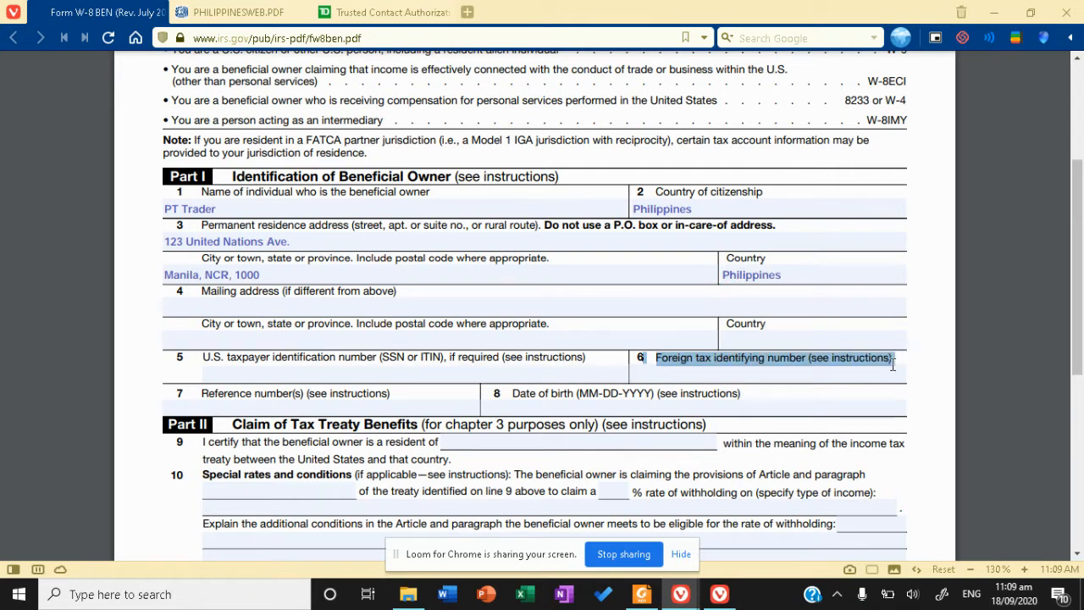
click(717, 373)
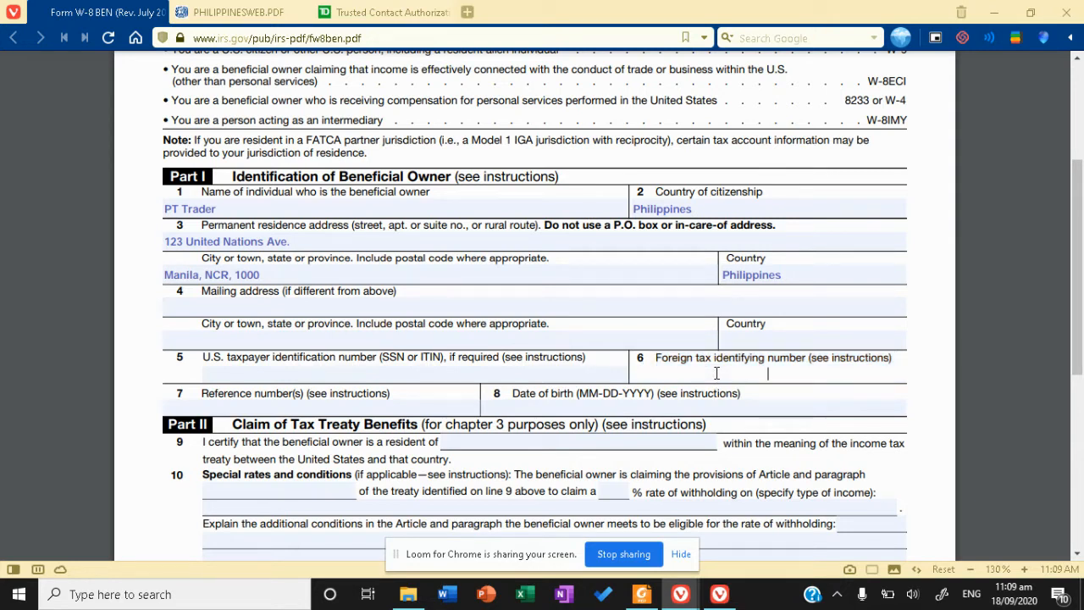
text(123456)
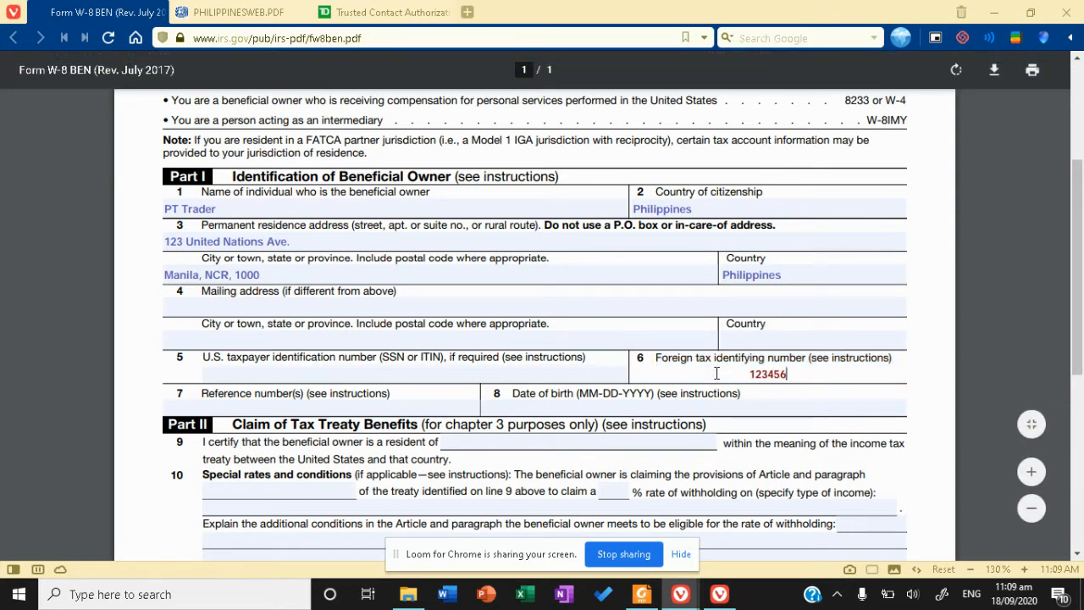
text(789)
Step: Leave the reference number empty and enter the date of birth in line 8 in MM-DD-YYYY format
click(356, 409)
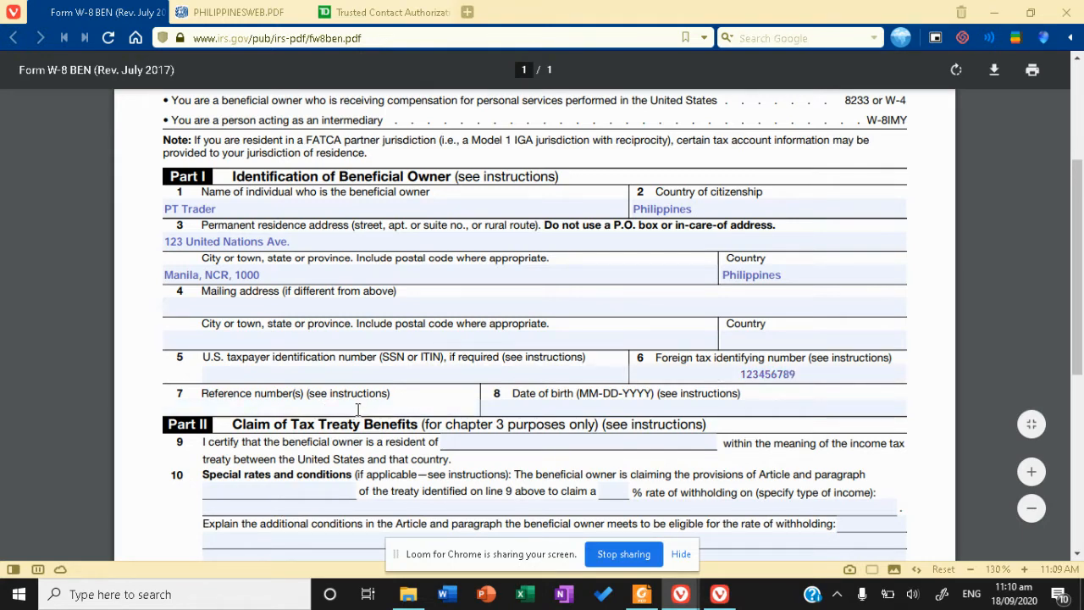
drag(1074, 222, 1073, 270)
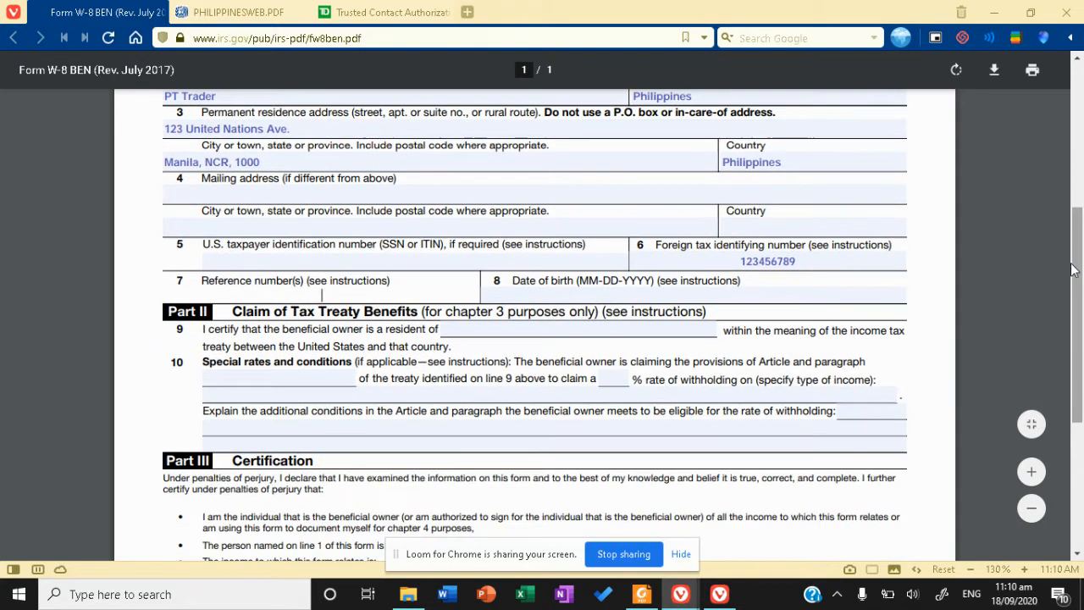
click(575, 293)
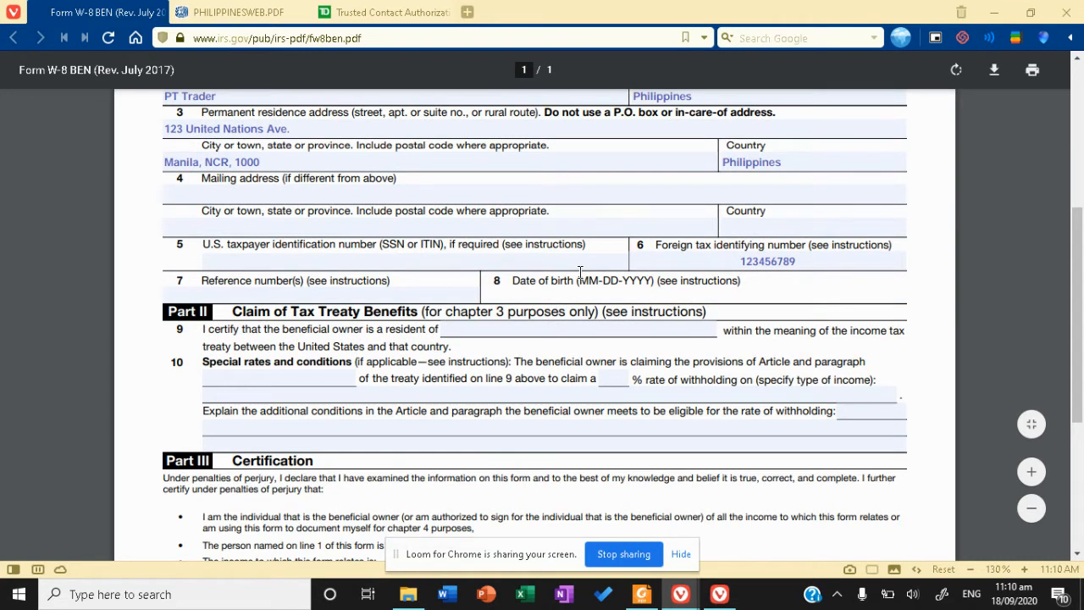
text(01-20-1998)
Step: Enter Philippines as the beneficial owner's country of residence in line 9 of Part II
scroll(1081, 271, down, 2)
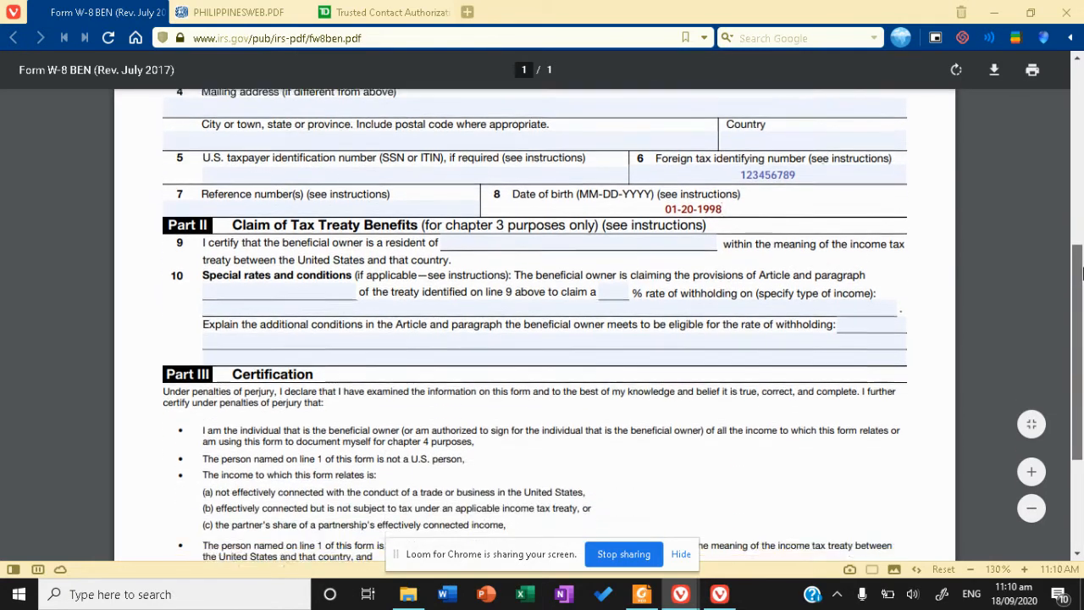
scroll(1081, 271, down, 2)
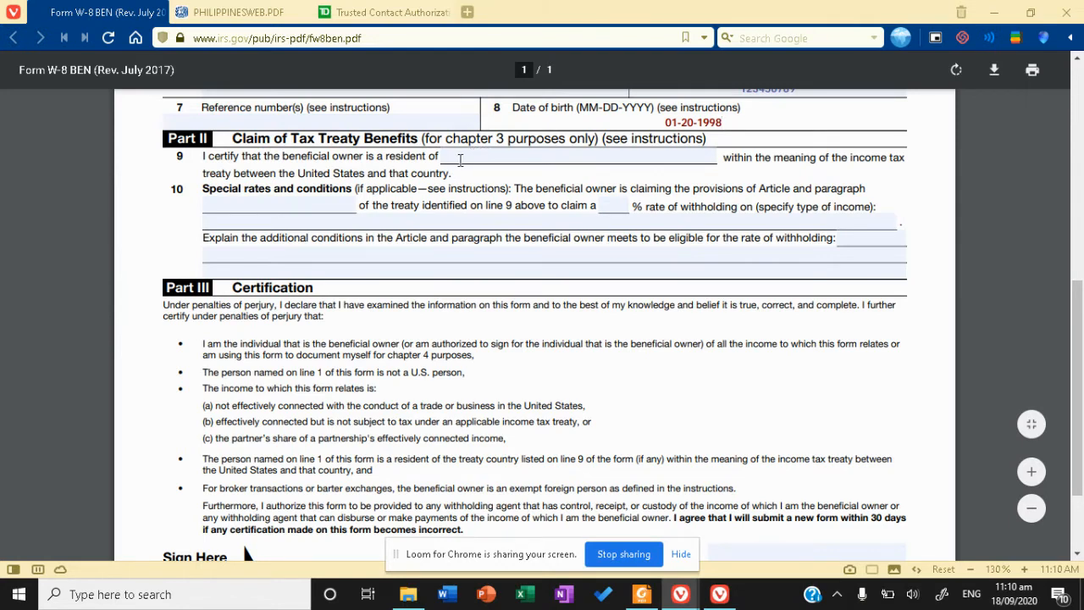
click(459, 159)
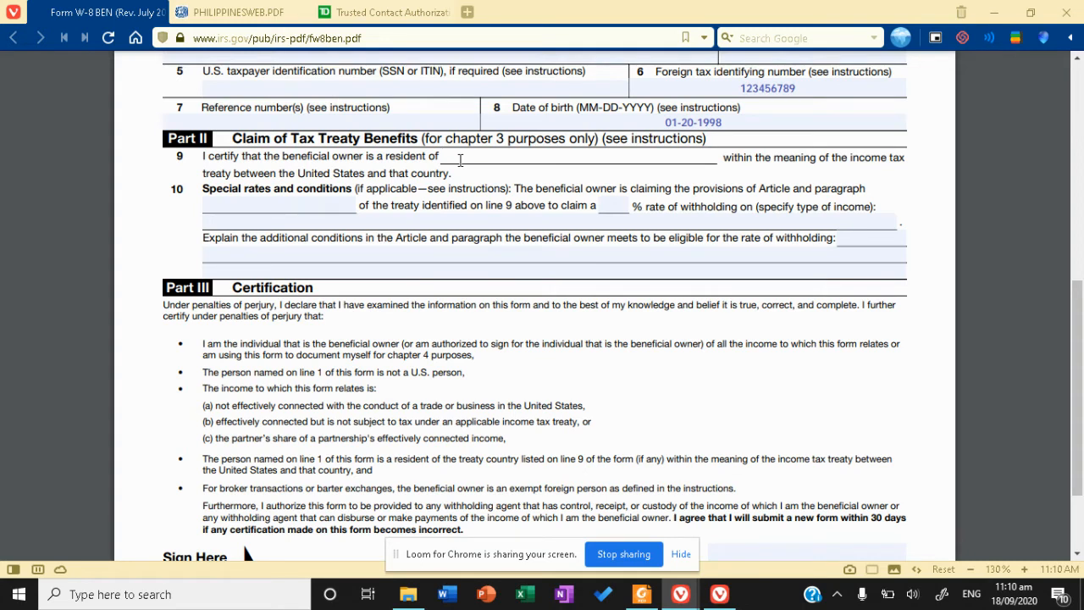
text(Philipp)
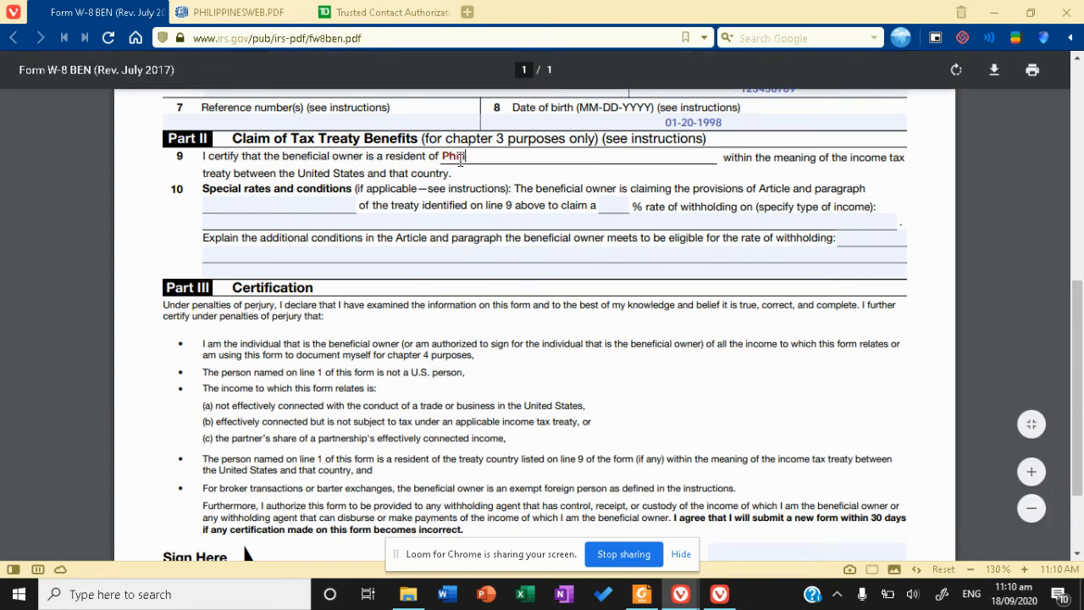
text(ines)
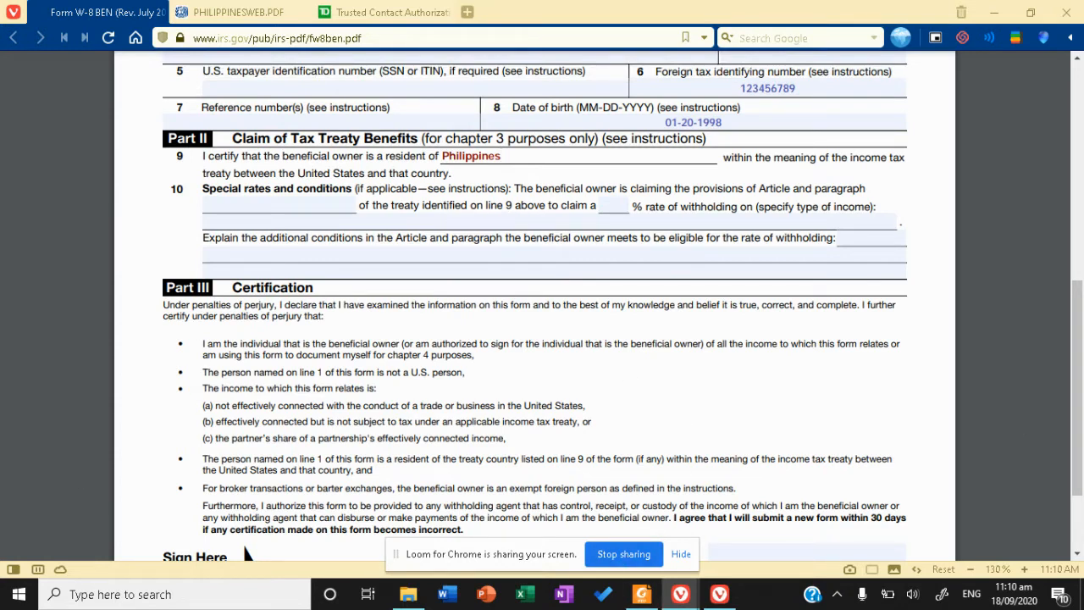
Step: Switch to Foxit Reader to review the W-8BEN instruction slide on the treaty article and Part 2, and return to the browser
key(alt+Tab)
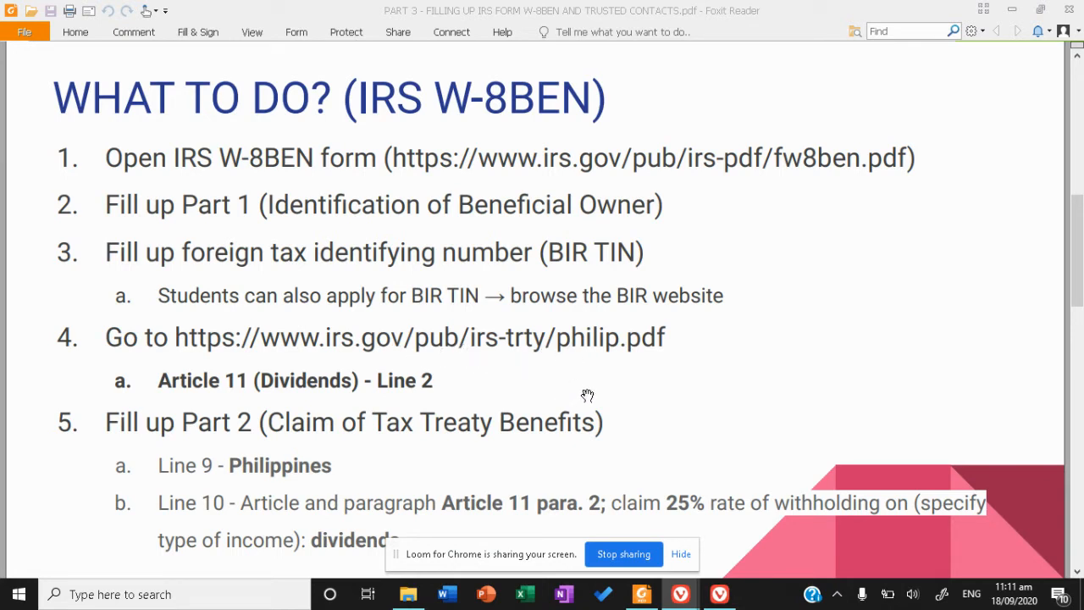
mouse_move(682, 601)
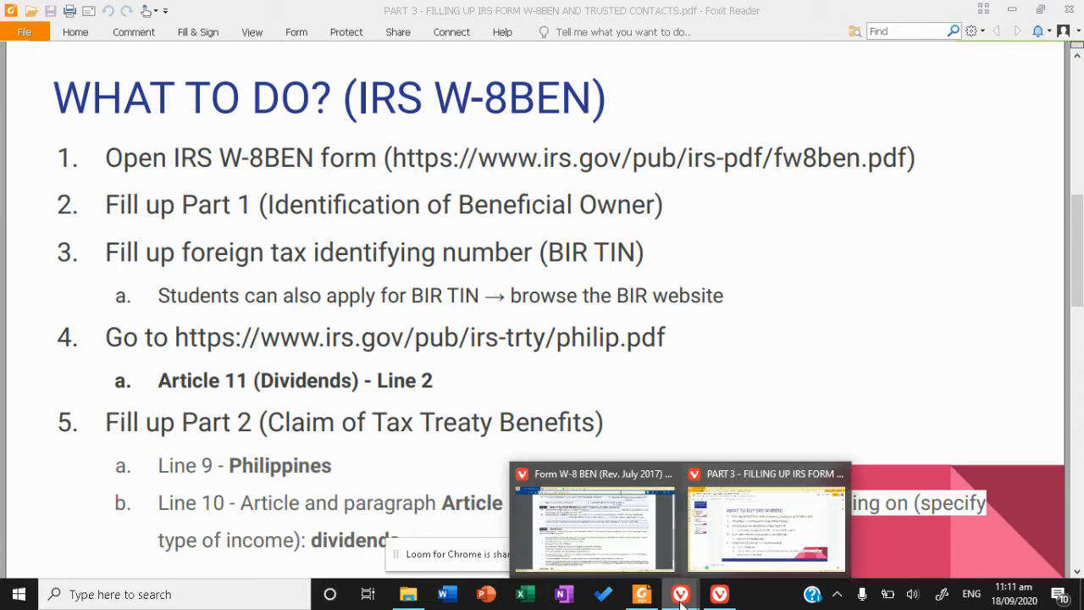
click(620, 544)
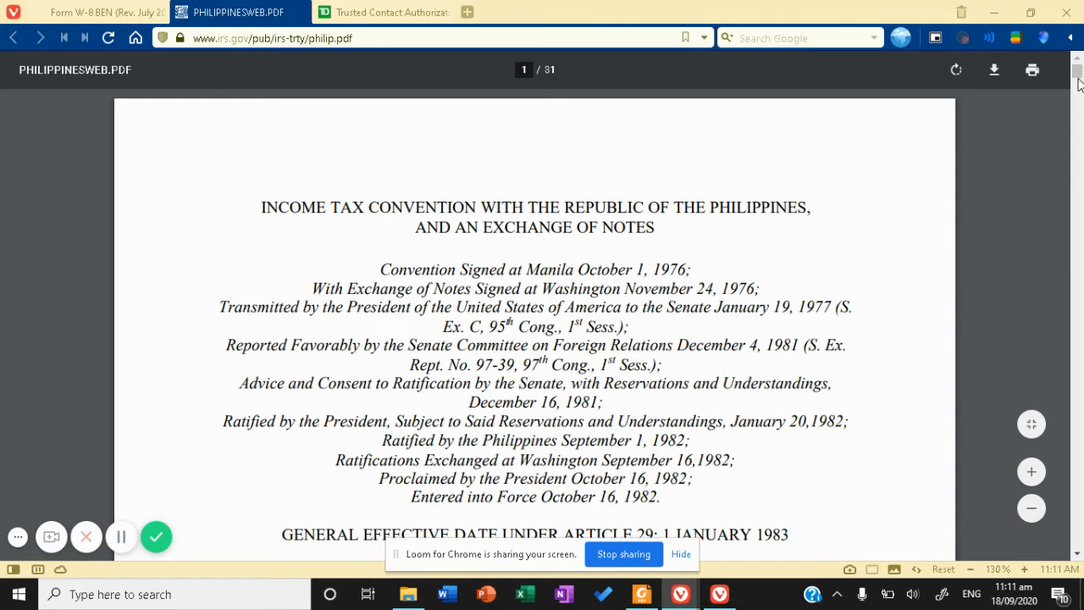
Step: Find Article 11 (Dividends) in the Philippines tax treaty PDF and read the tax rate limits in paragraph 2
scroll(776, 313, down, 6)
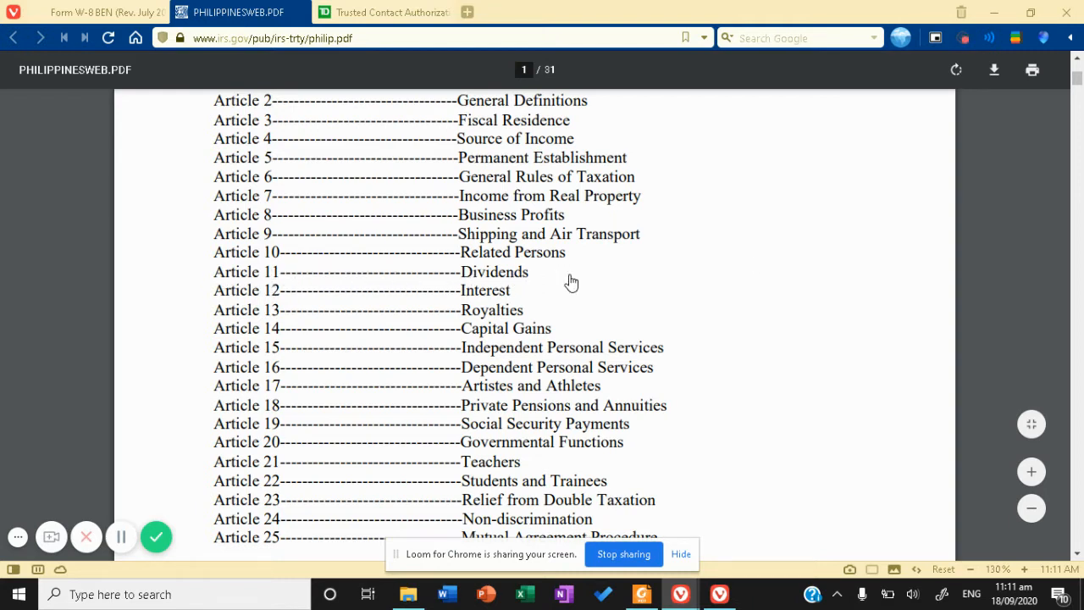
drag(1077, 78, 1081, 301)
scroll(831, 271, up, 3)
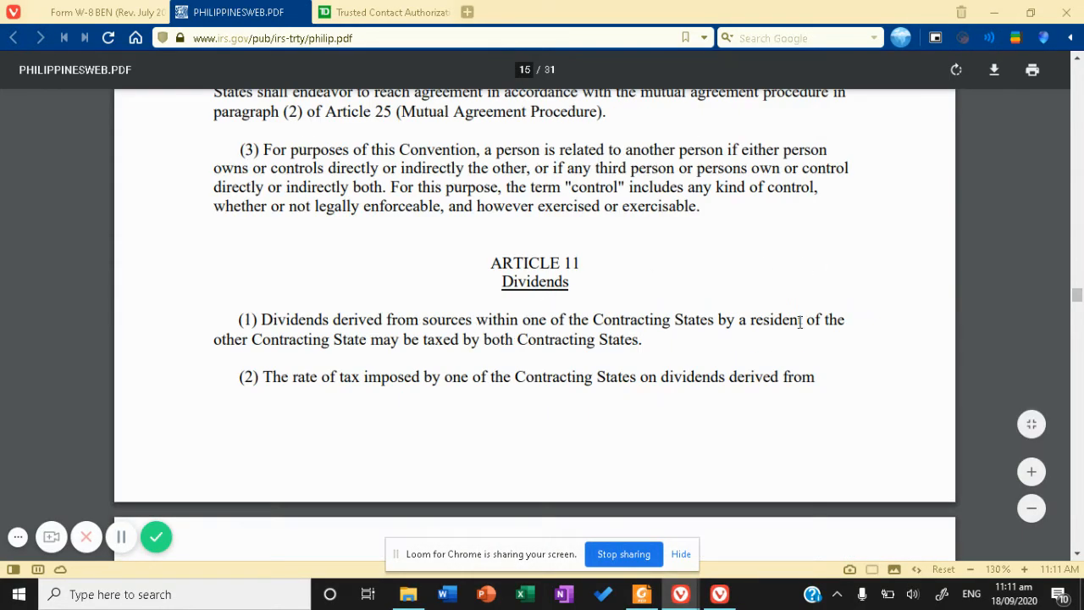
click(1078, 556)
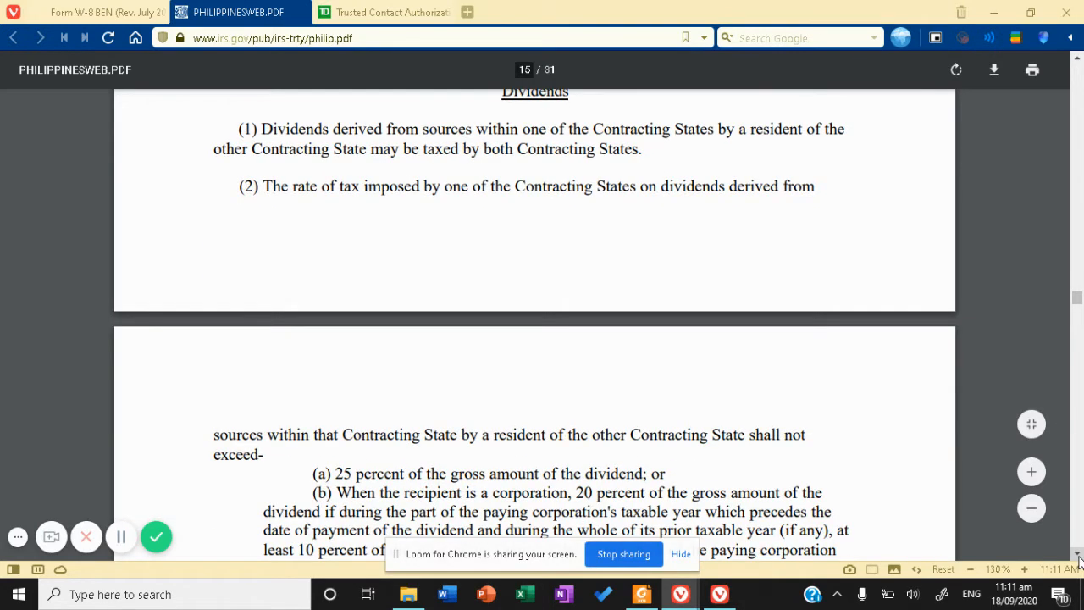
click(1078, 555)
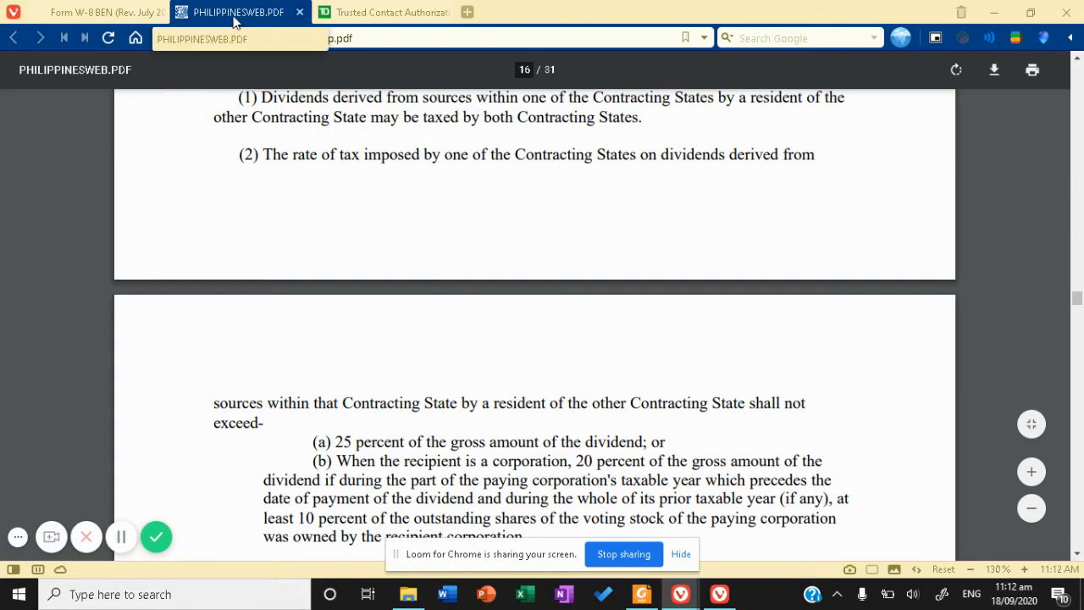
Step: Enter "Article 11 para. 2" as the claimed treaty article and paragraph in line 10 of the W-8BEN form
click(114, 10)
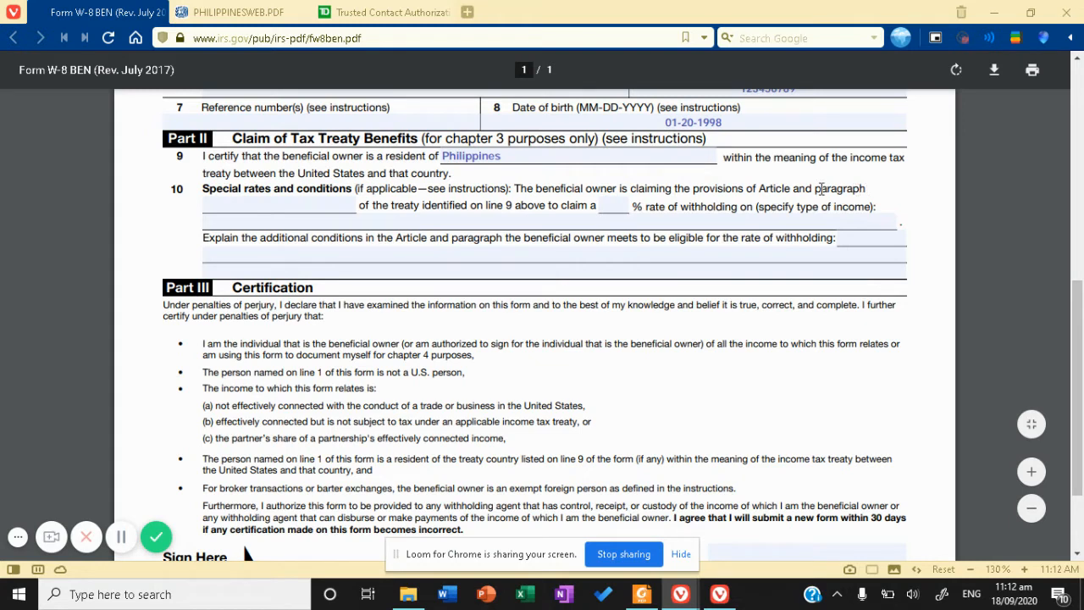
click(326, 207)
text(A)
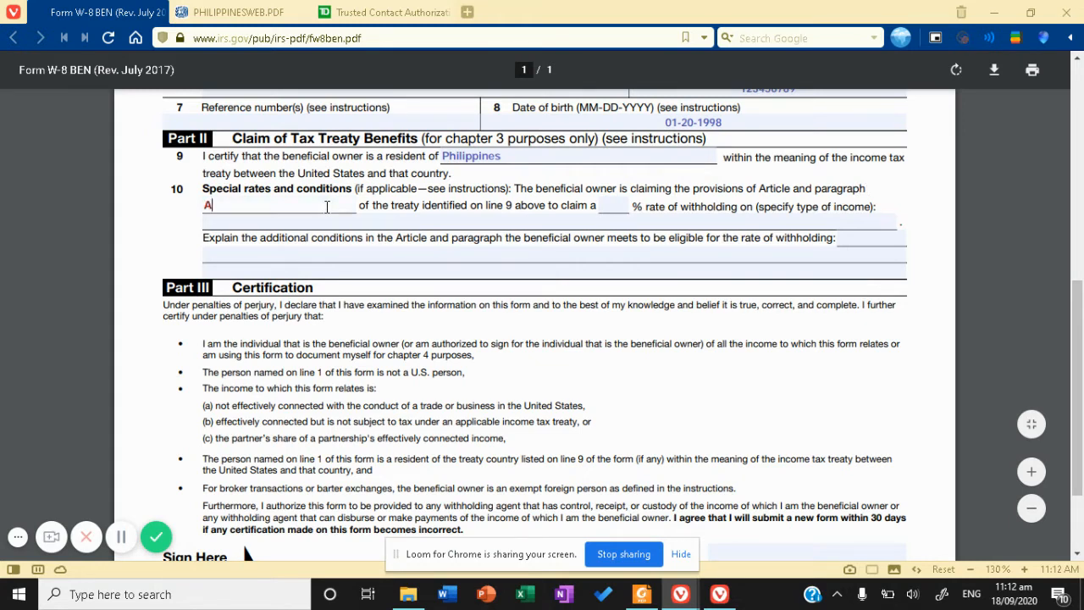
text(rticle 11 PA)
key(BackSpace)
key(BackSpace)
text(para.2)
Step: Recheck the Article 11 rate in the treaty PDF, and claim a 25% rate of withholding on "dividends" in line 10
click(237, 12)
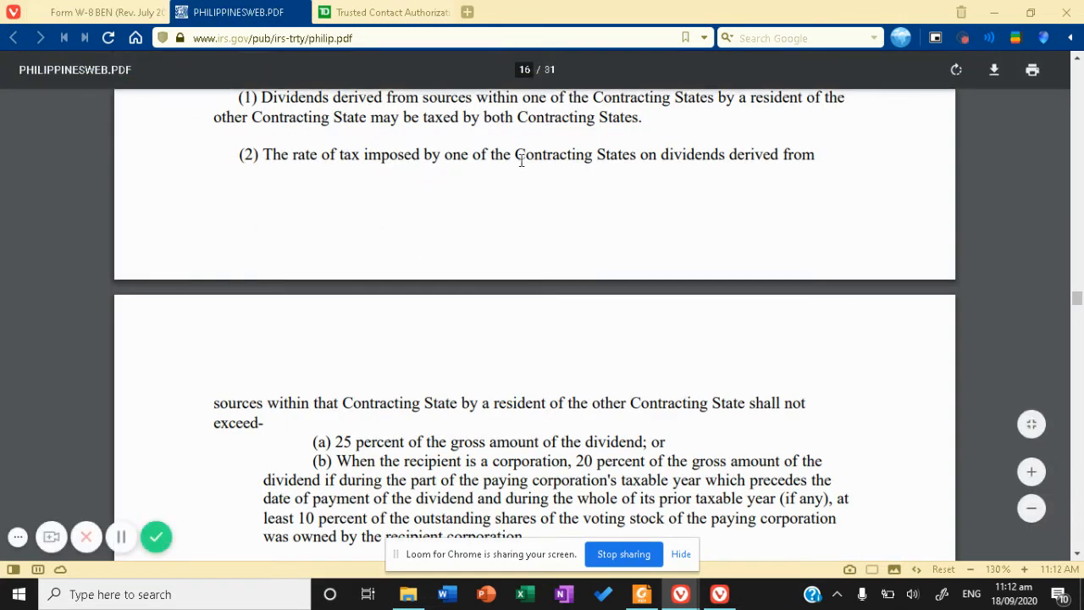
scroll(620, 196, up, 3)
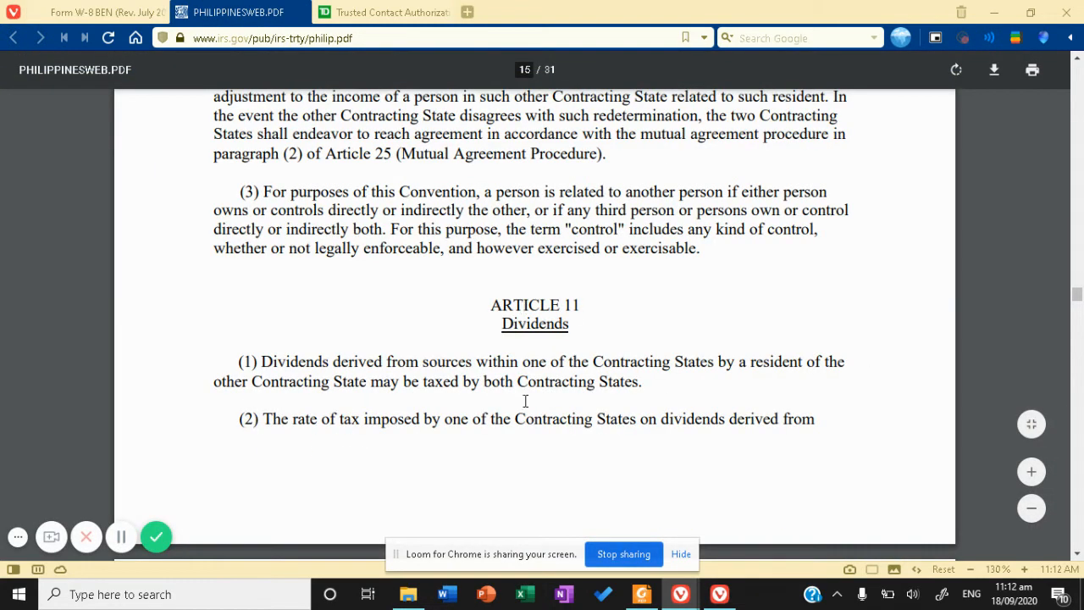
scroll(623, 432, down, 3)
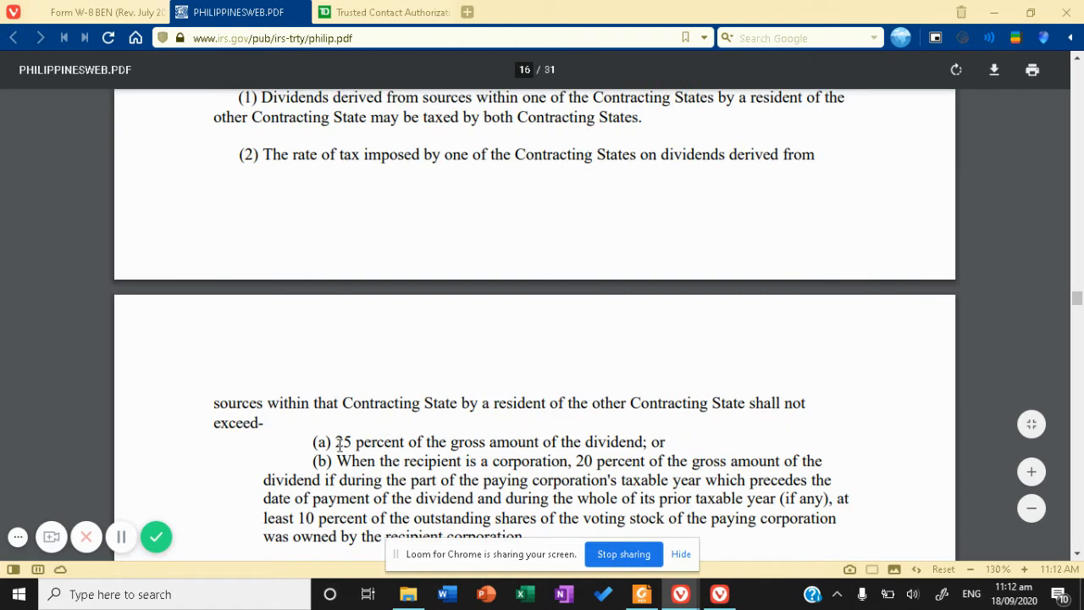
click(81, 14)
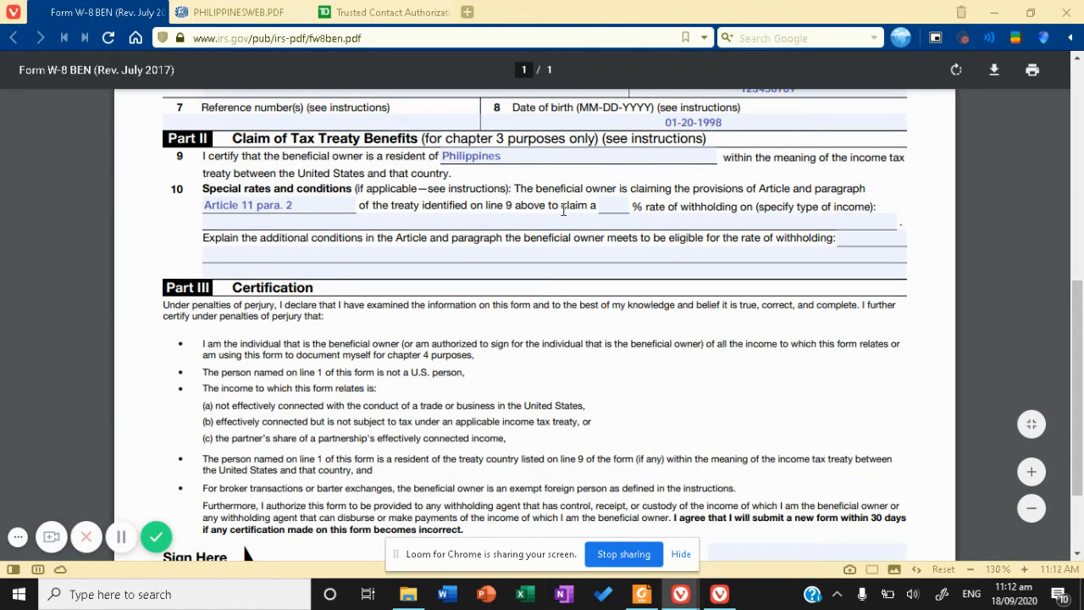
click(610, 204)
click(282, 222)
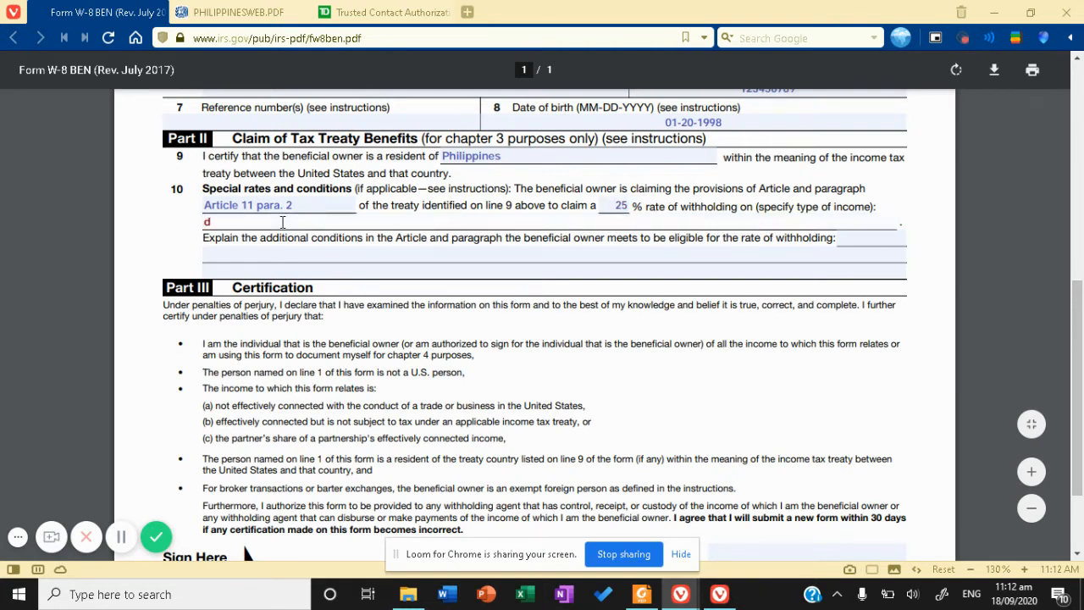
text(dividends)
click(855, 259)
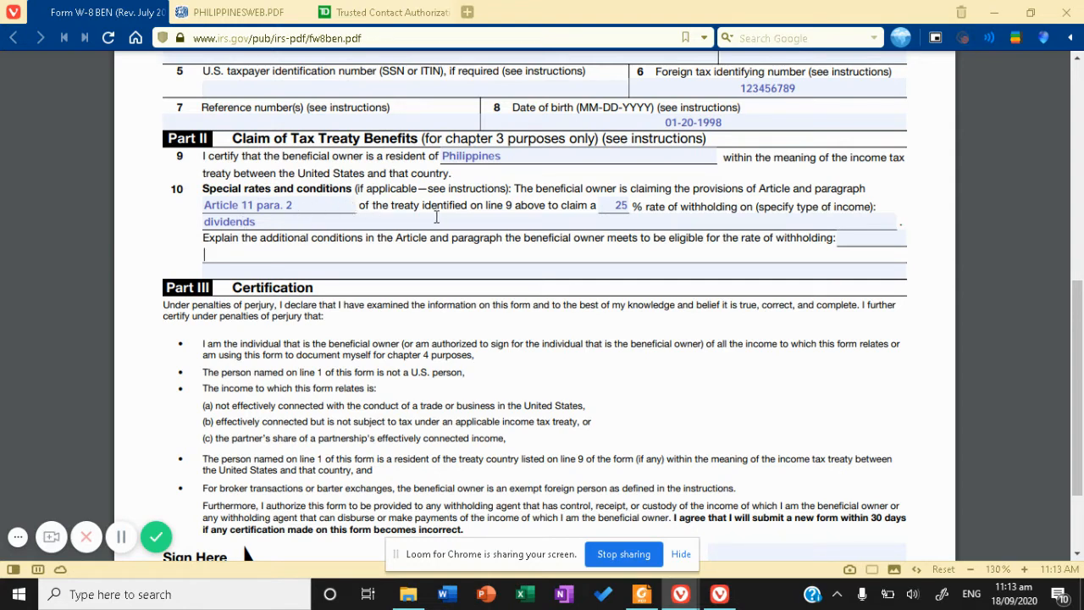
Step: Enter the signer's printed name and the date 09-18-2020 in the Part III certification of the W-8BEN form
scroll(449, 218, down, 2)
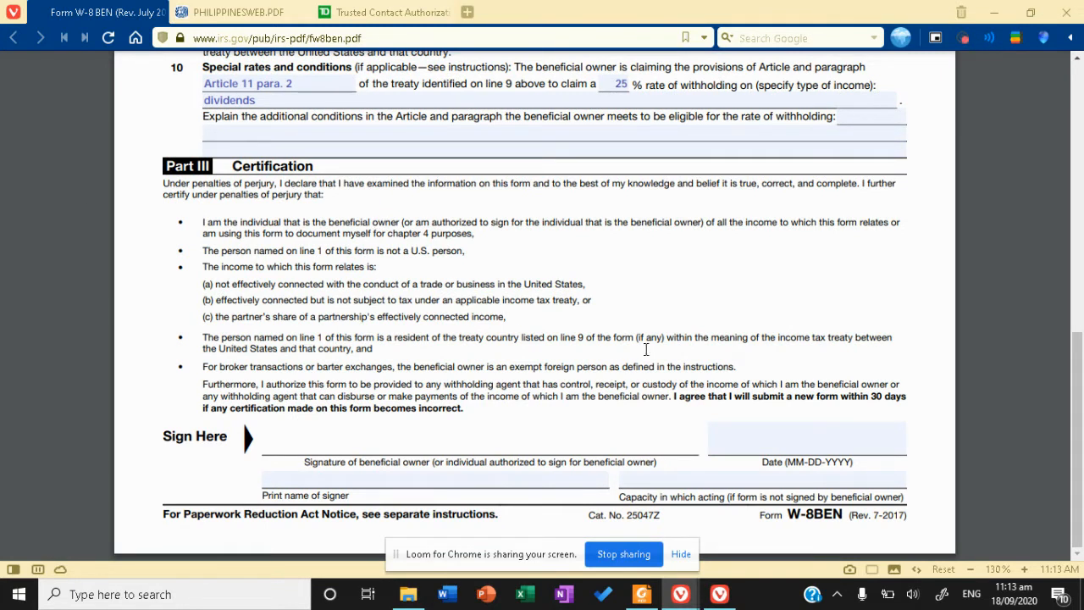
click(301, 478)
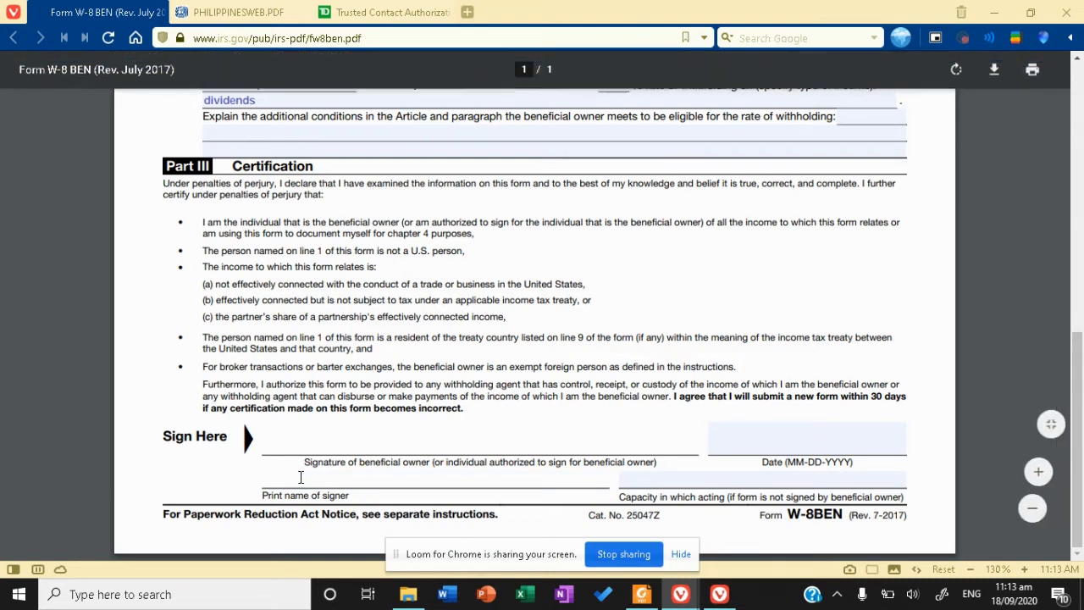
text(PT Trader)
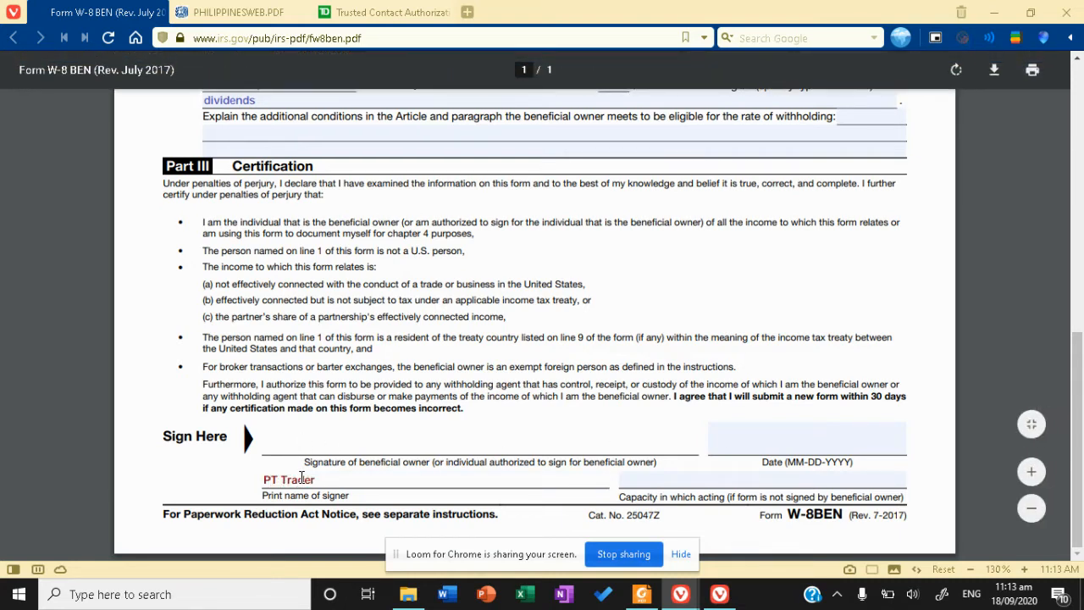
click(785, 436)
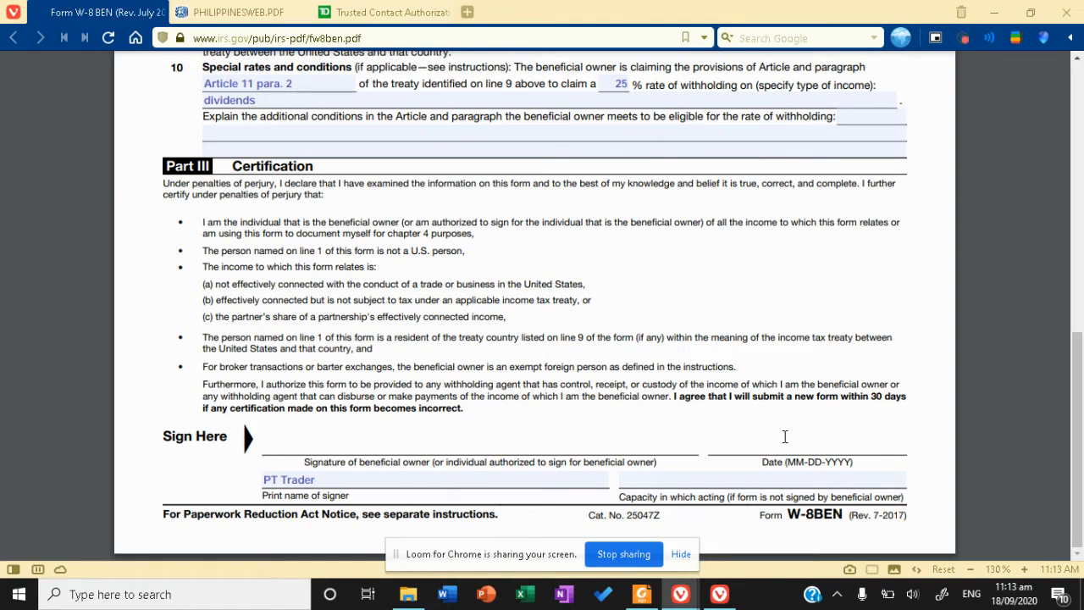
text(09-18-2020)
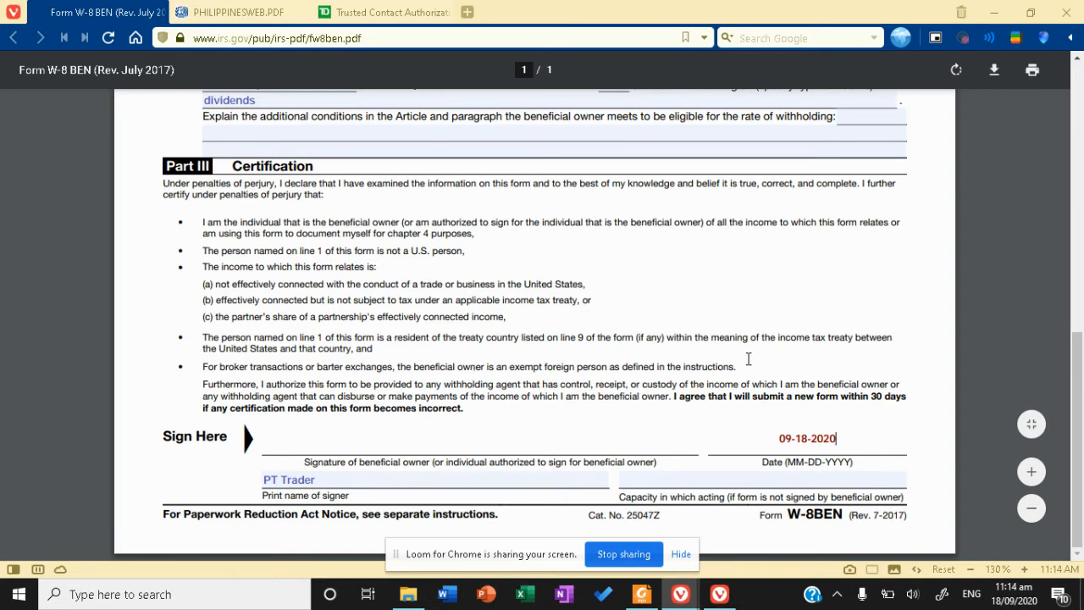
Step: Switch to Foxit Reader and review the remaining W-8BEN instructions and the Trusted Contacts instruction slide
key(alt+Tab)
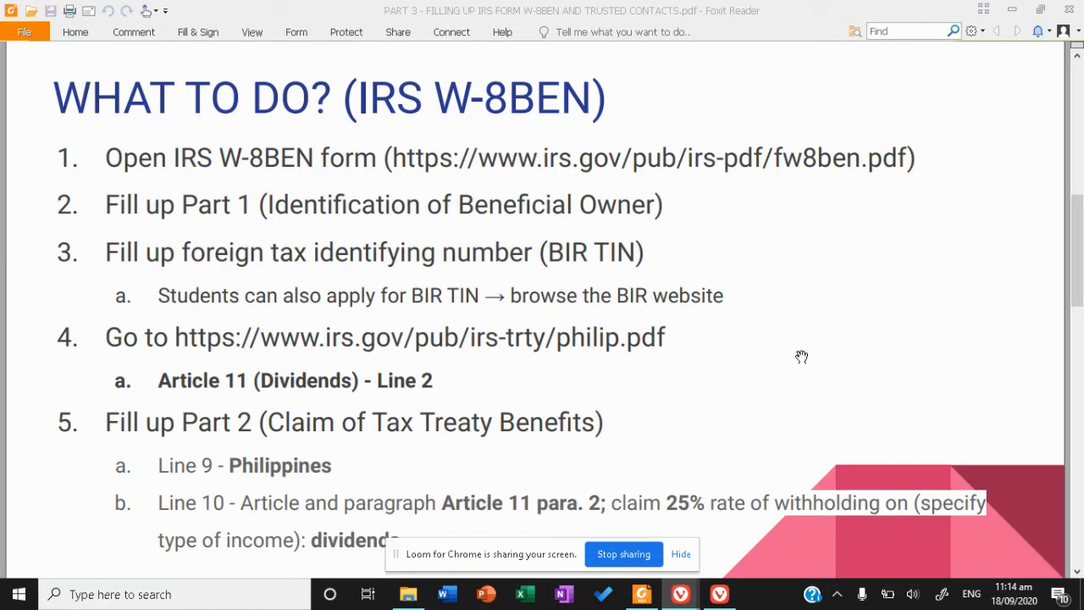
scroll(801, 356, down, 3)
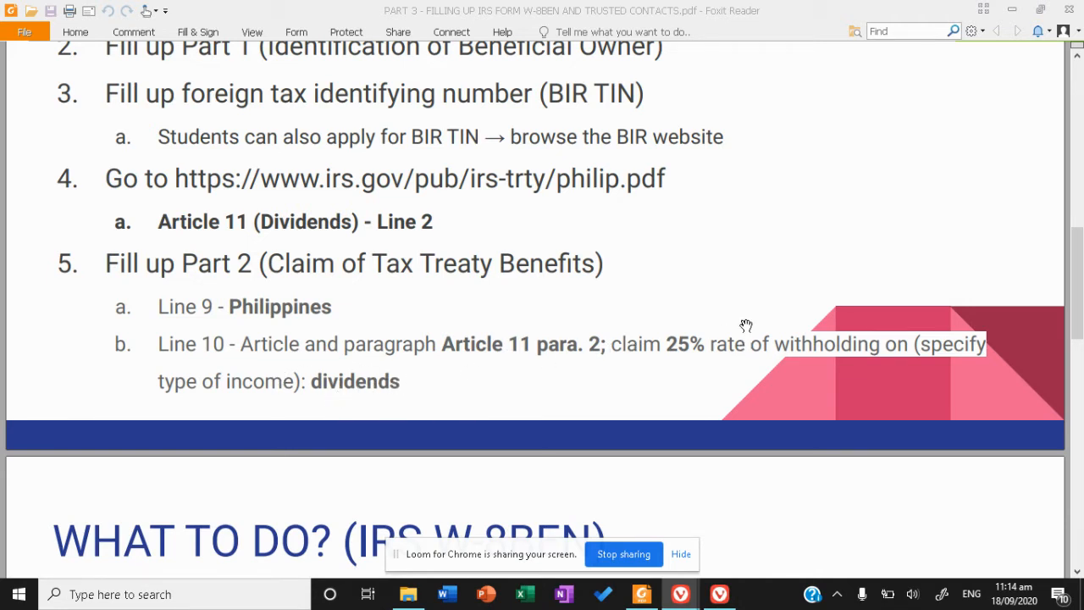
scroll(474, 370, down, 5)
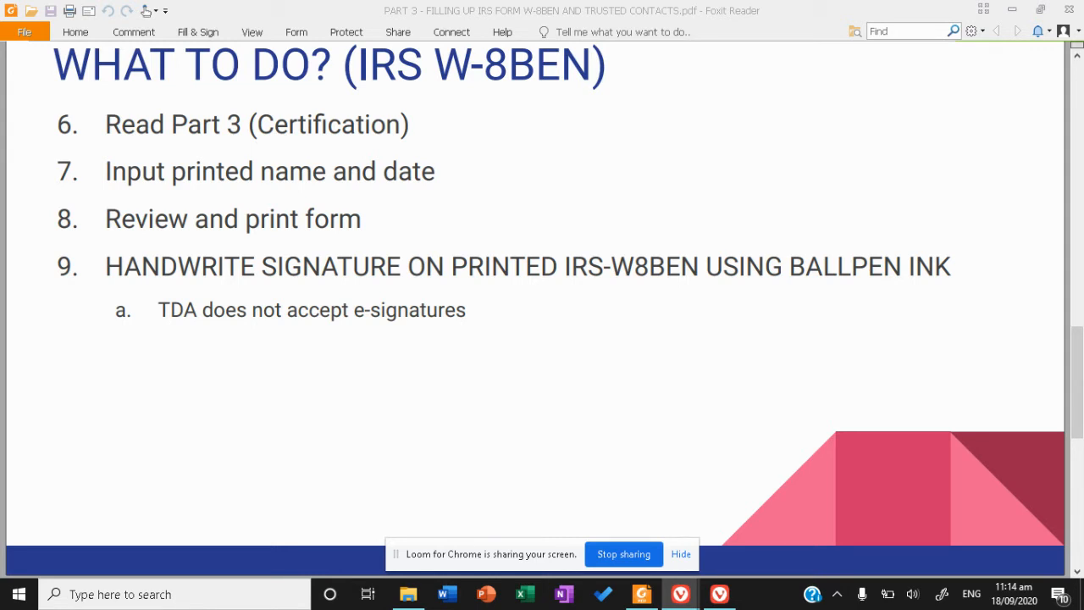
scroll(491, 447, down, 5)
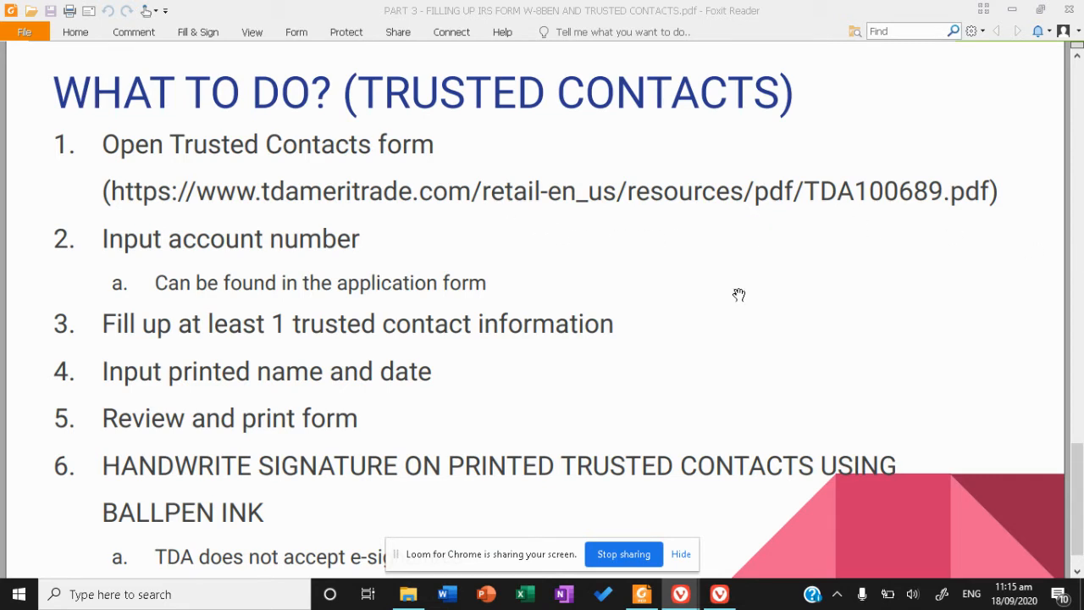
Step: Return to the browser, open the Trusted Contact Authorization Form, and enter the account number and the account owner's full legal name
mouse_move(679, 594)
click(654, 526)
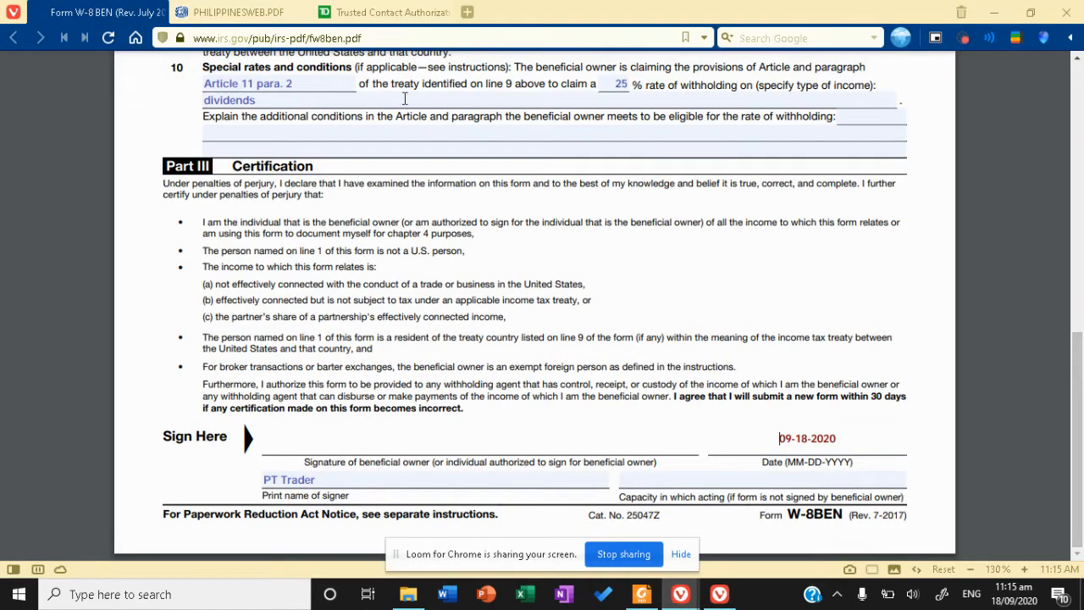
click(380, 10)
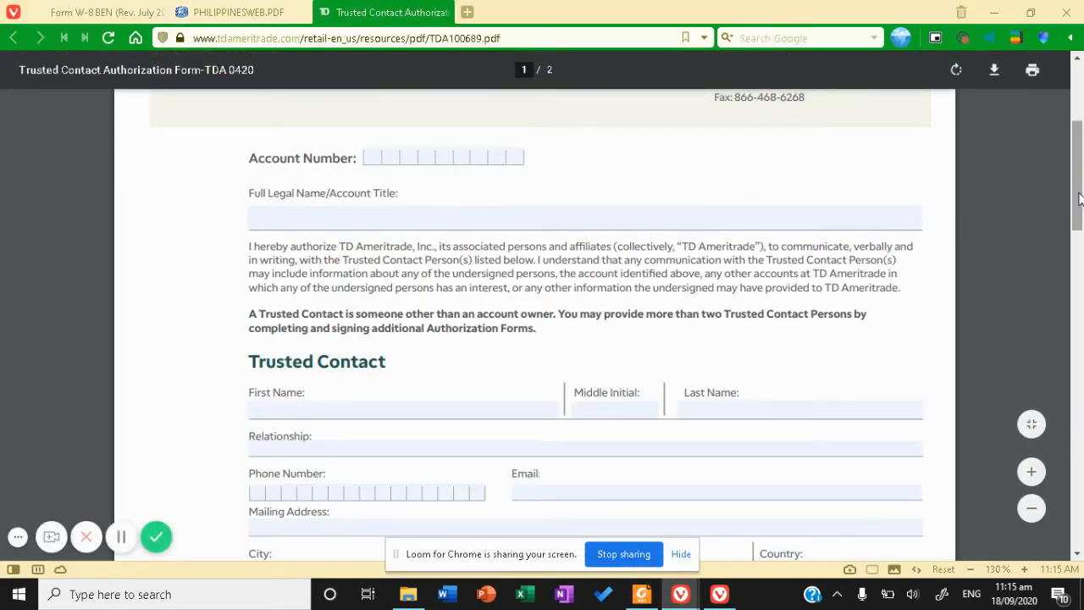
scroll(711, 210, up, 3)
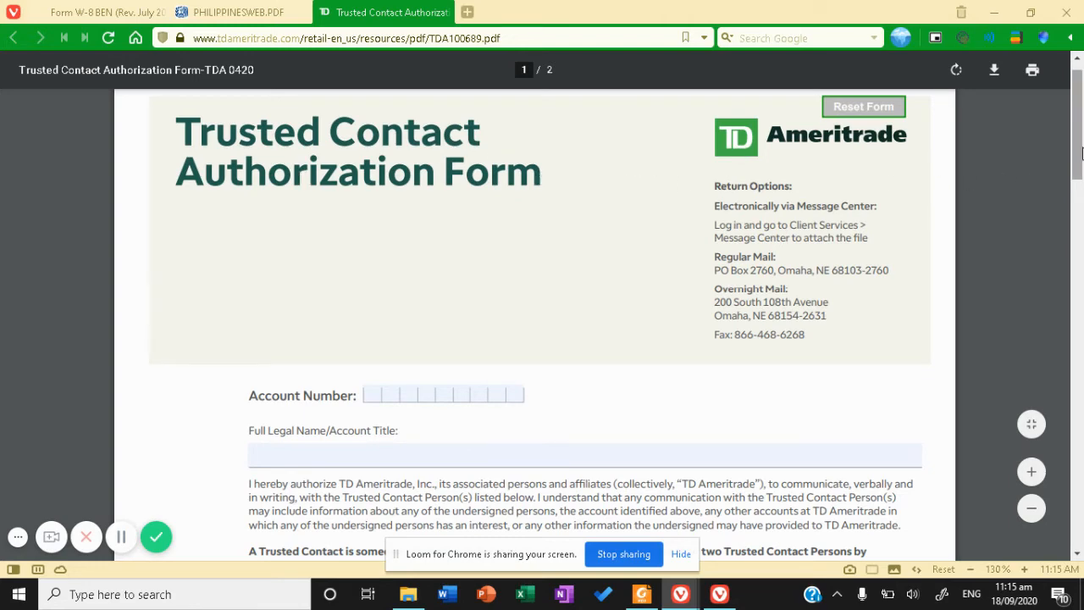
scroll(1081, 152, down, 3)
click(376, 152)
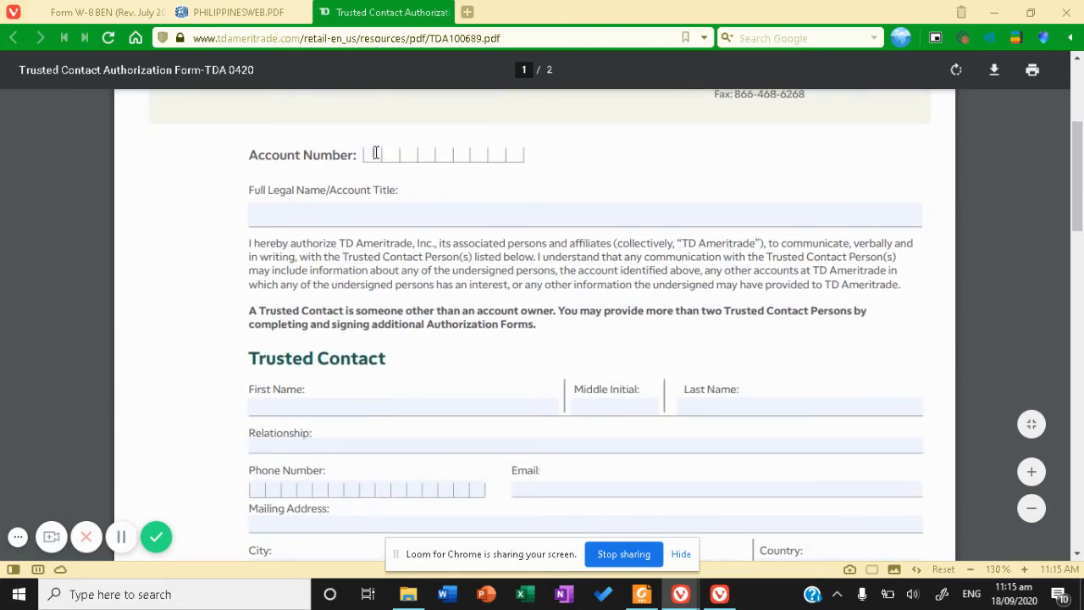
text(123456789)
click(345, 223)
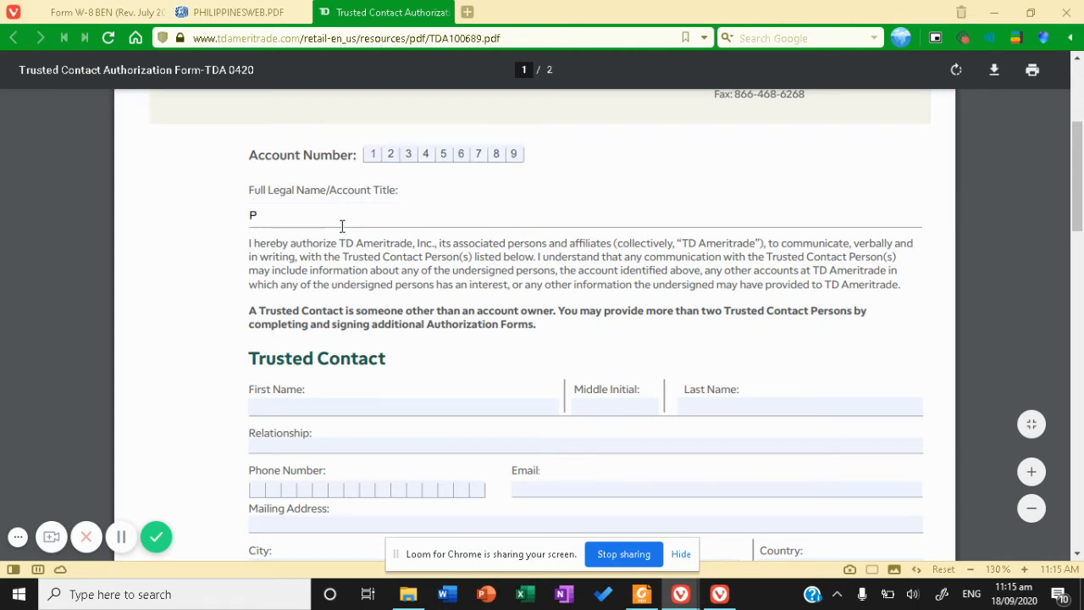
text(PT Trader)
Step: Examine the Trusted Contact fields on page 1 and the checkbox text about superseding a previous Trusted Contact Authorization
scroll(605, 211, down, 3)
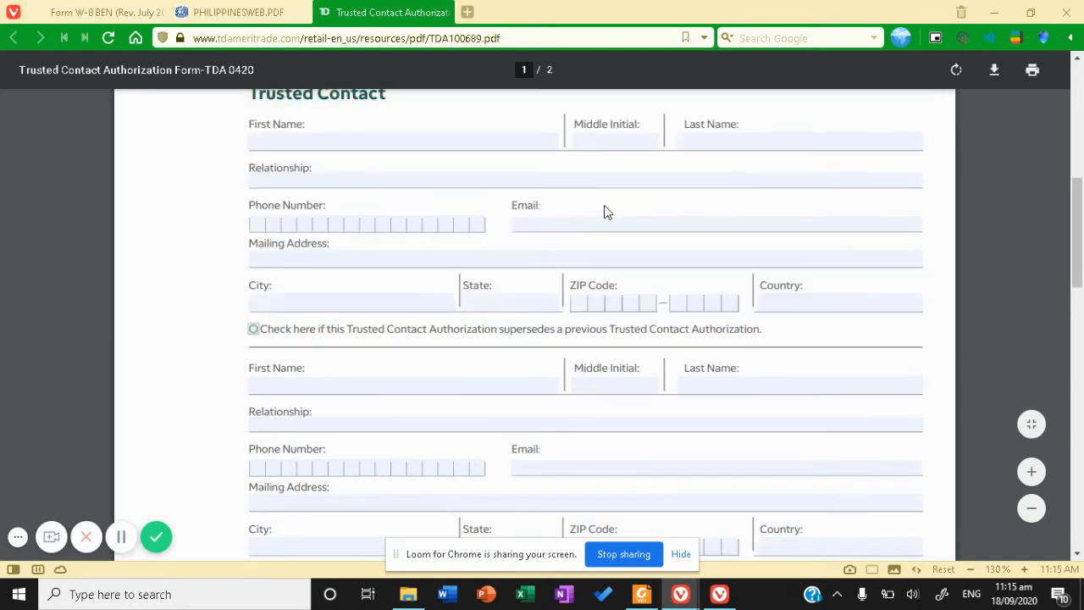
scroll(768, 207, up, 3)
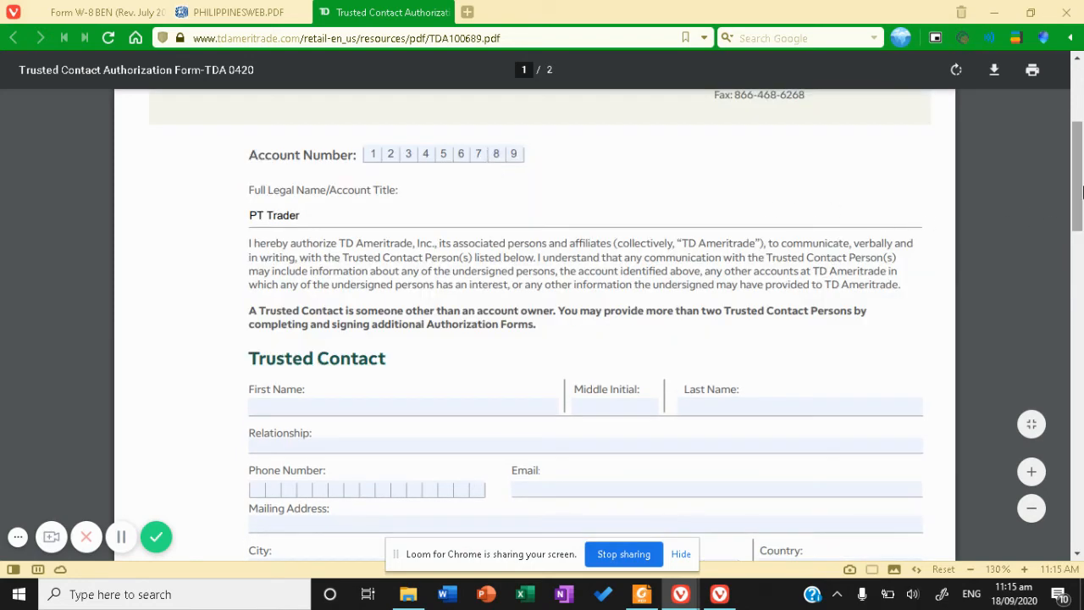
drag(1078, 149, 1079, 193)
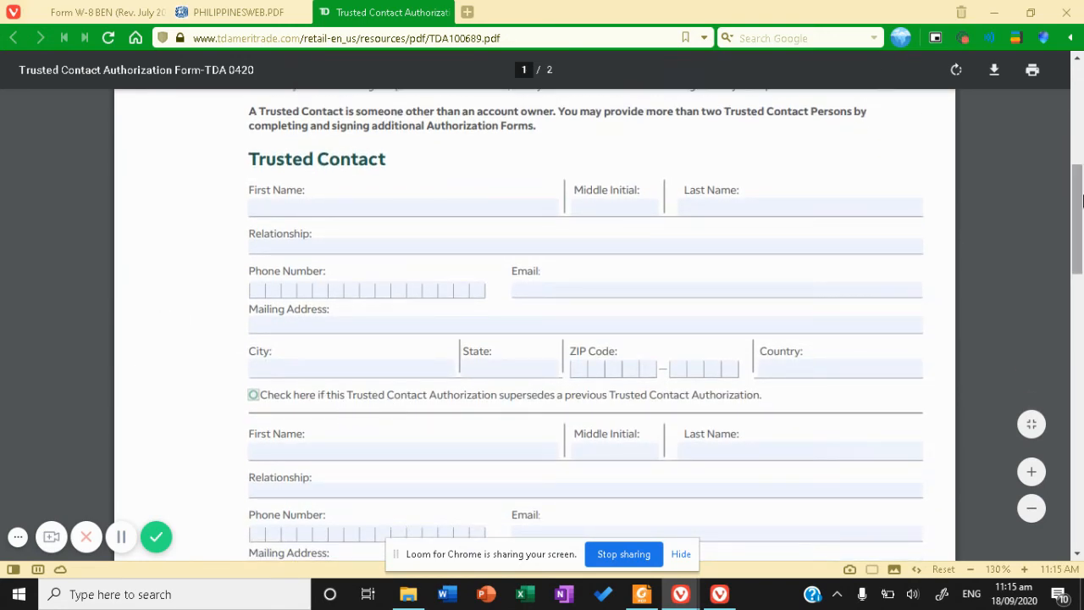
drag(1081, 201, 1081, 214)
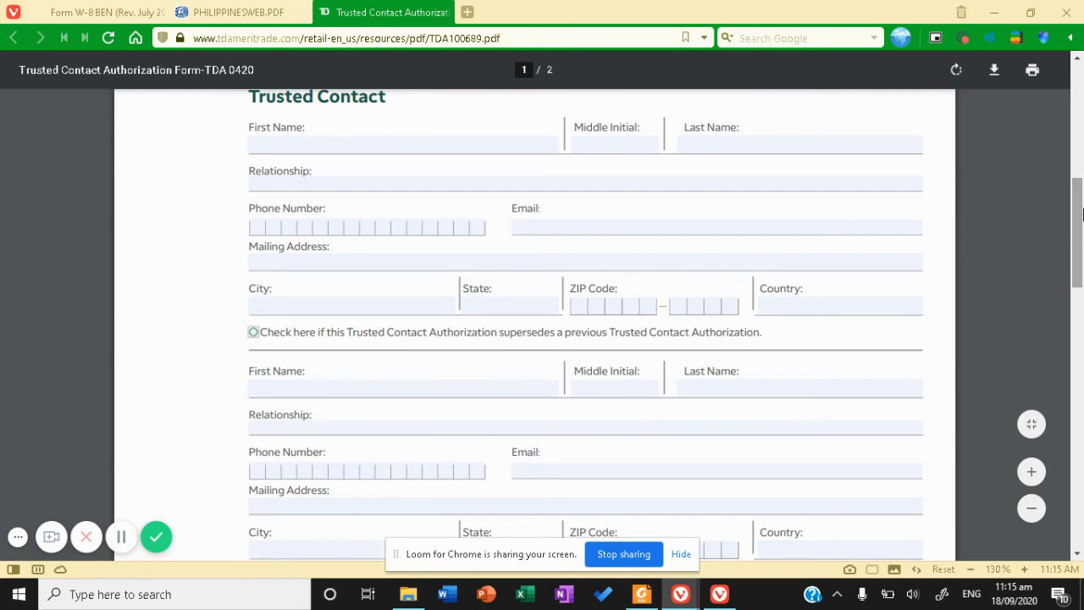
mouse_move(1081, 214)
mouse_down()
mouse_move(1081, 155)
mouse_move(1081, 215)
mouse_up()
click(463, 163)
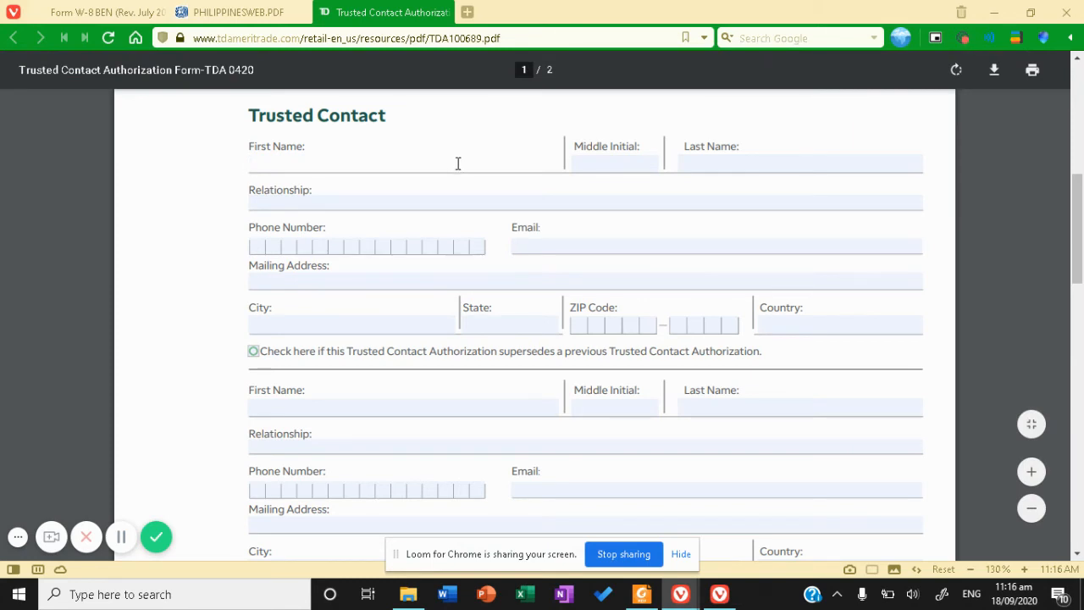
mouse_move(1077, 203)
mouse_down()
mouse_move(1076, 218)
mouse_move(1069, 194)
mouse_up()
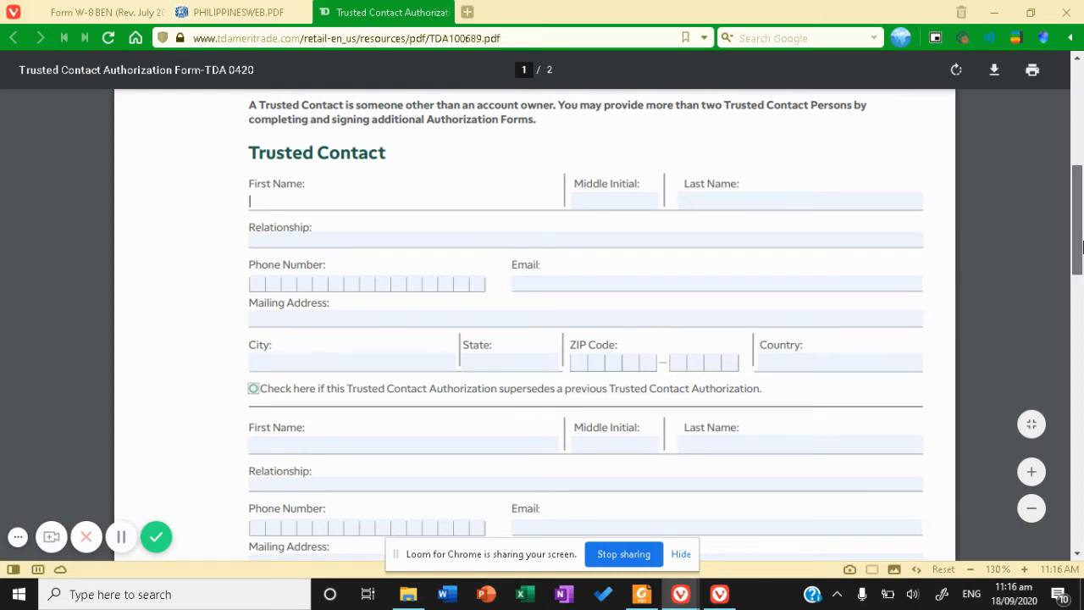
scroll(1081, 292, down, 3)
scroll(1081, 292, up, 2)
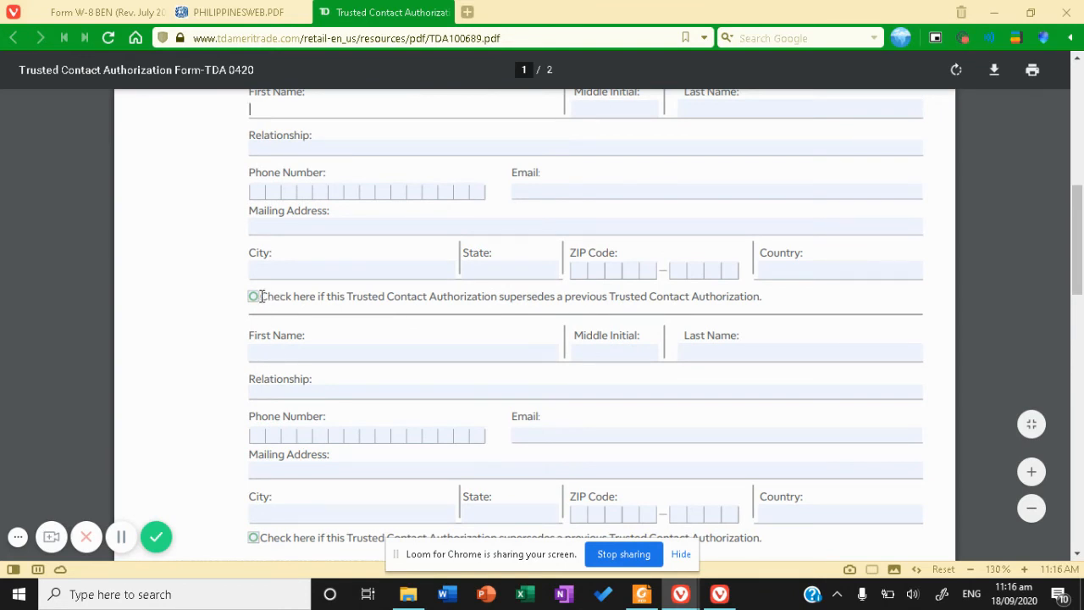
drag(262, 295, 765, 294)
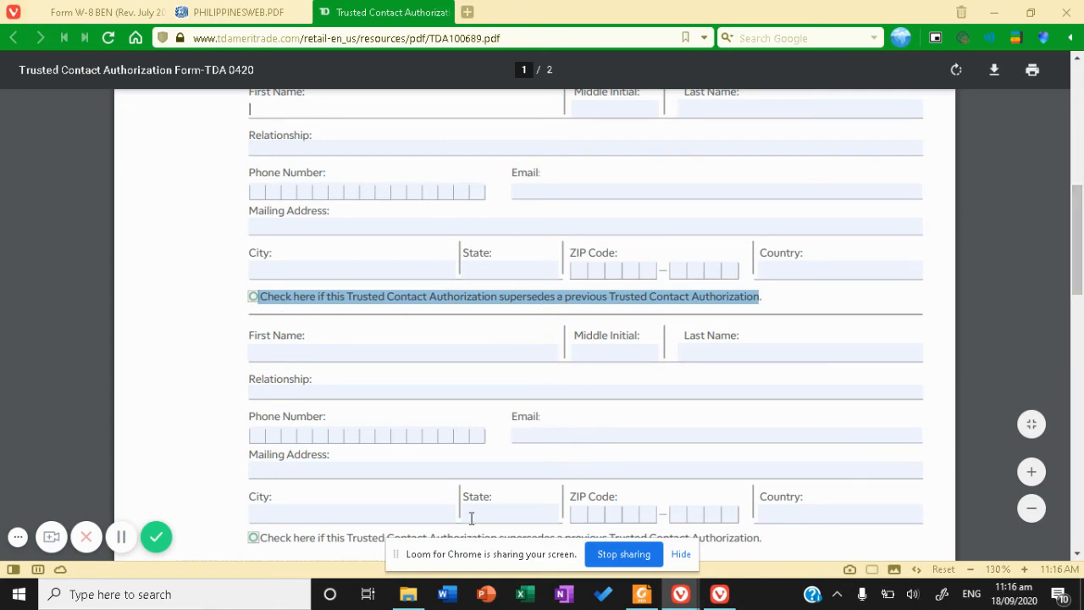
Step: Enter the account owner's printed name and the date 09-18-2020 in the signature section on page 2 of the form
drag(1081, 203, 1081, 322)
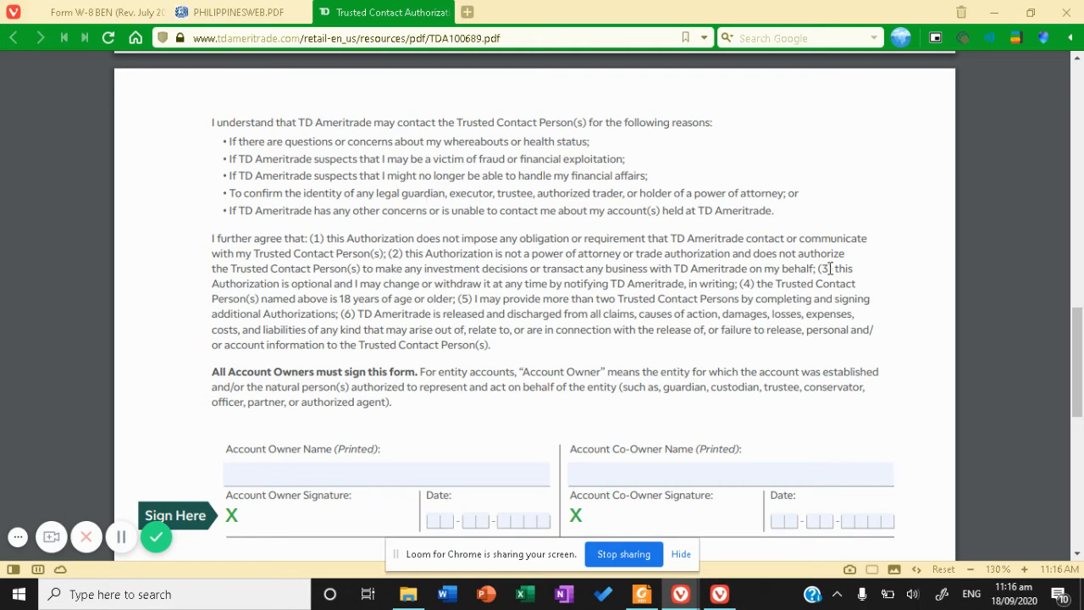
scroll(1081, 331, down, 3)
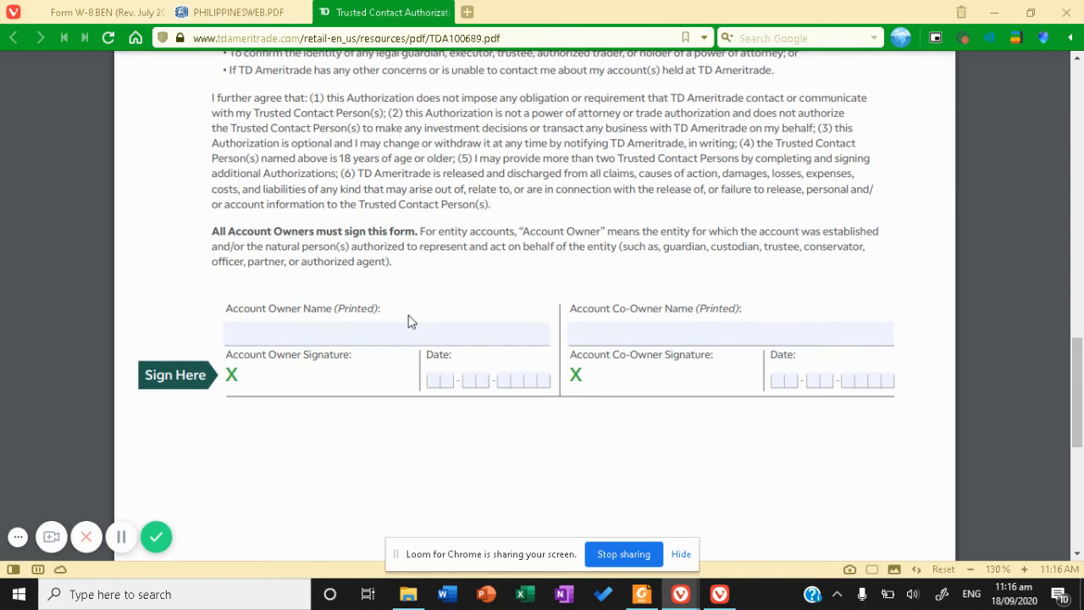
click(318, 340)
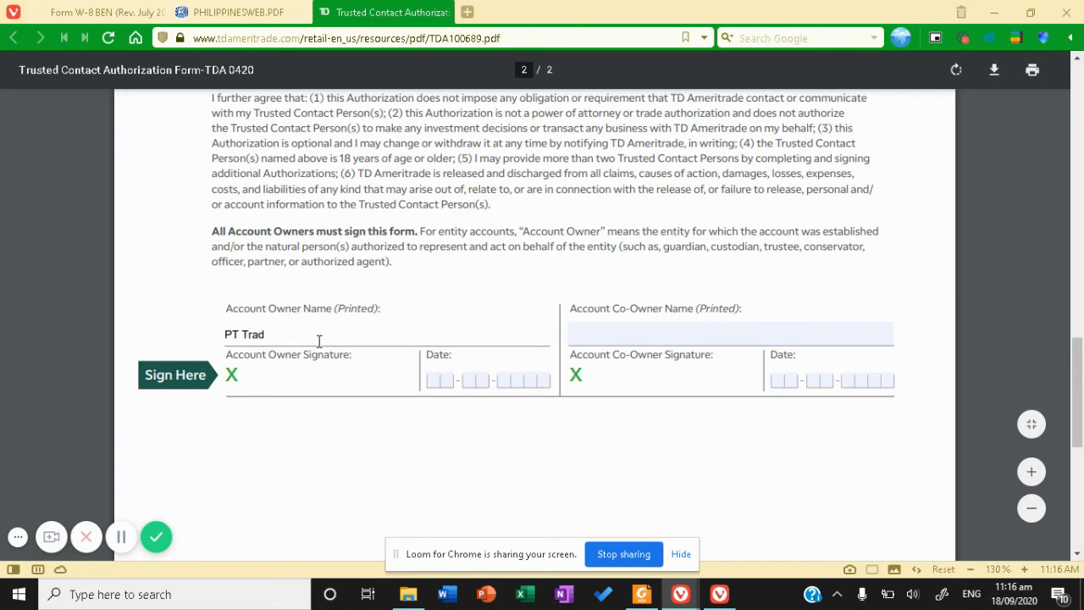
click(437, 377)
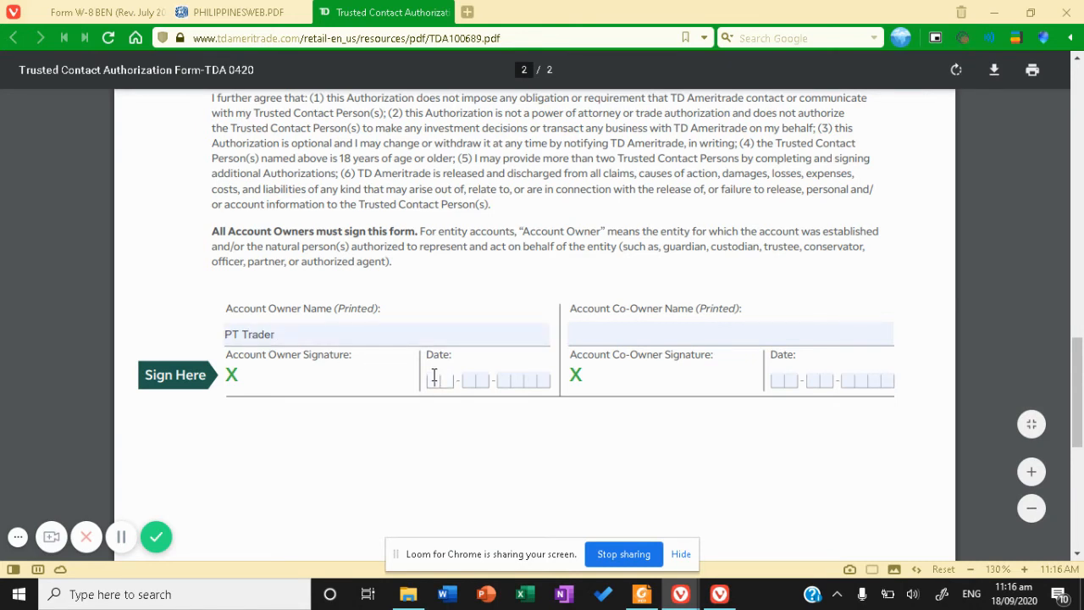
text(09)
click(470, 380)
text(18)
click(502, 380)
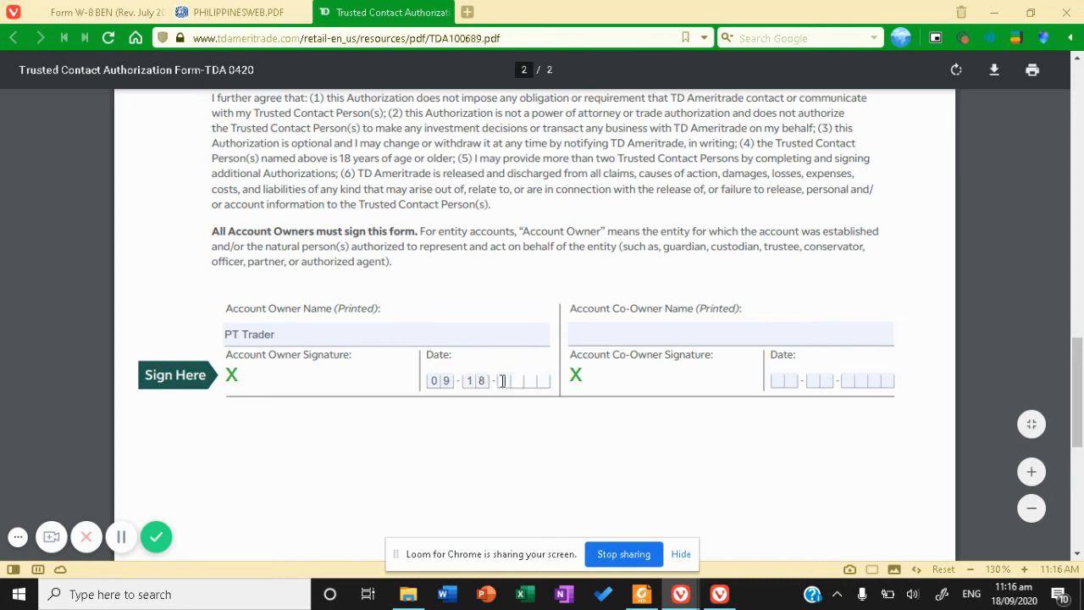
text(2020)
Step: Switch to Foxit Reader and review the Trusted Contacts slide down to its printing and handwritten signature instructions
click(641, 597)
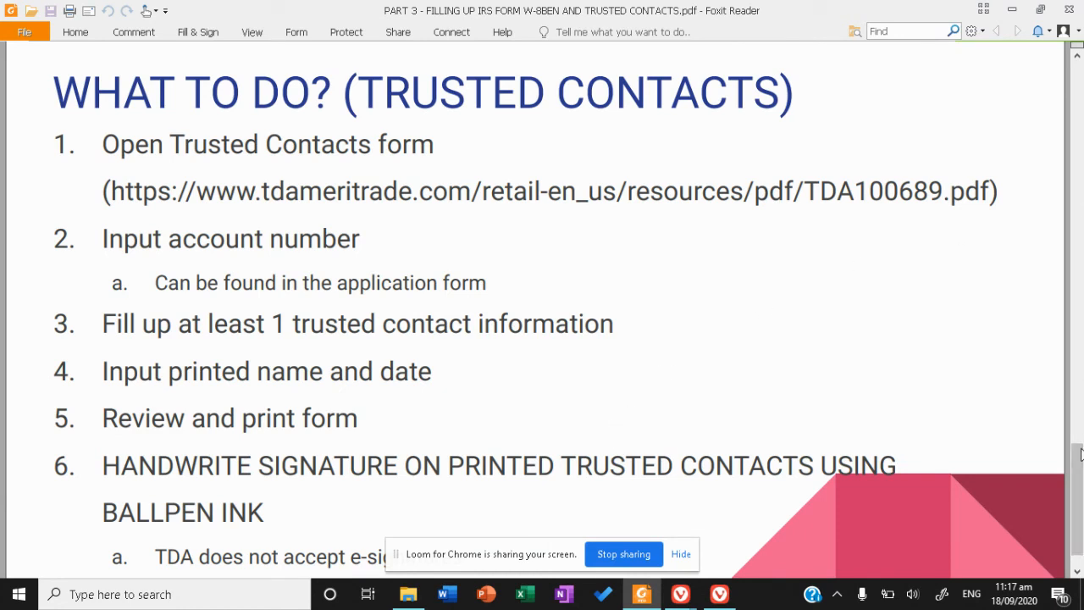
scroll(1077, 454, down, 1)
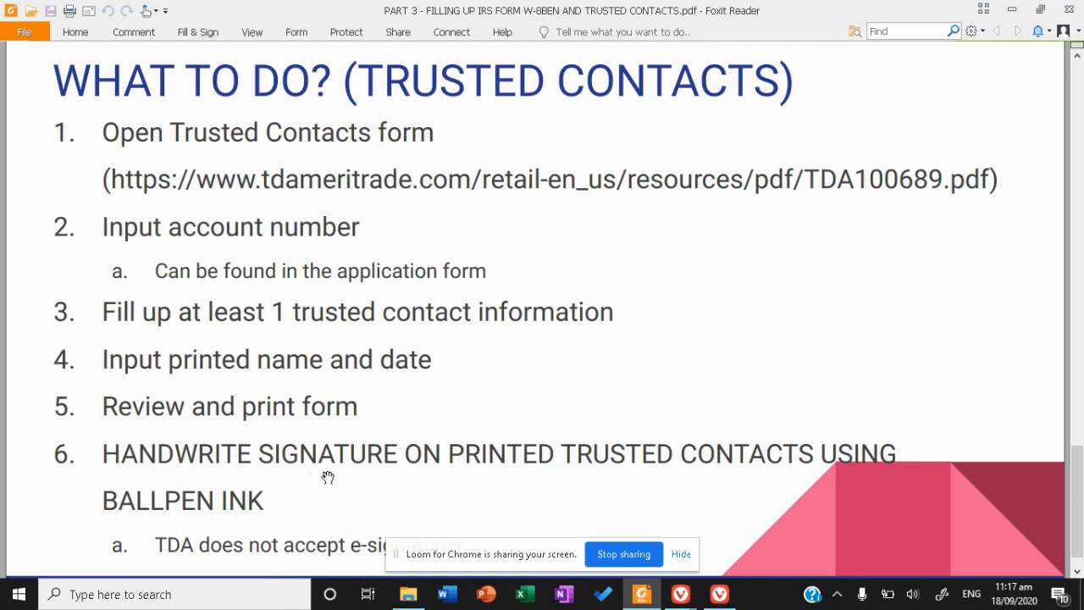
scroll(1081, 479, down, 1)
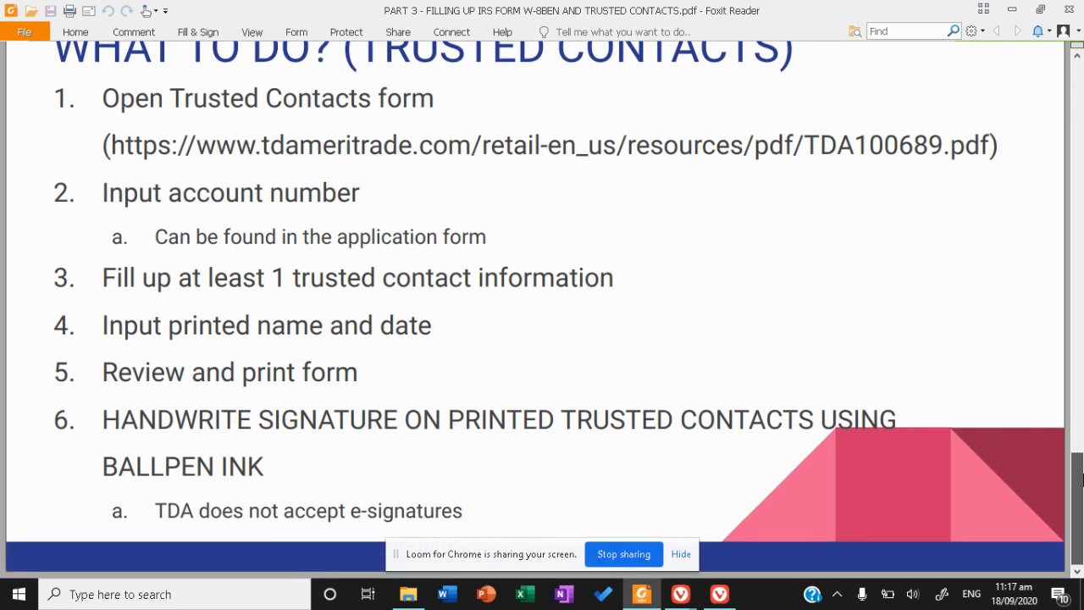